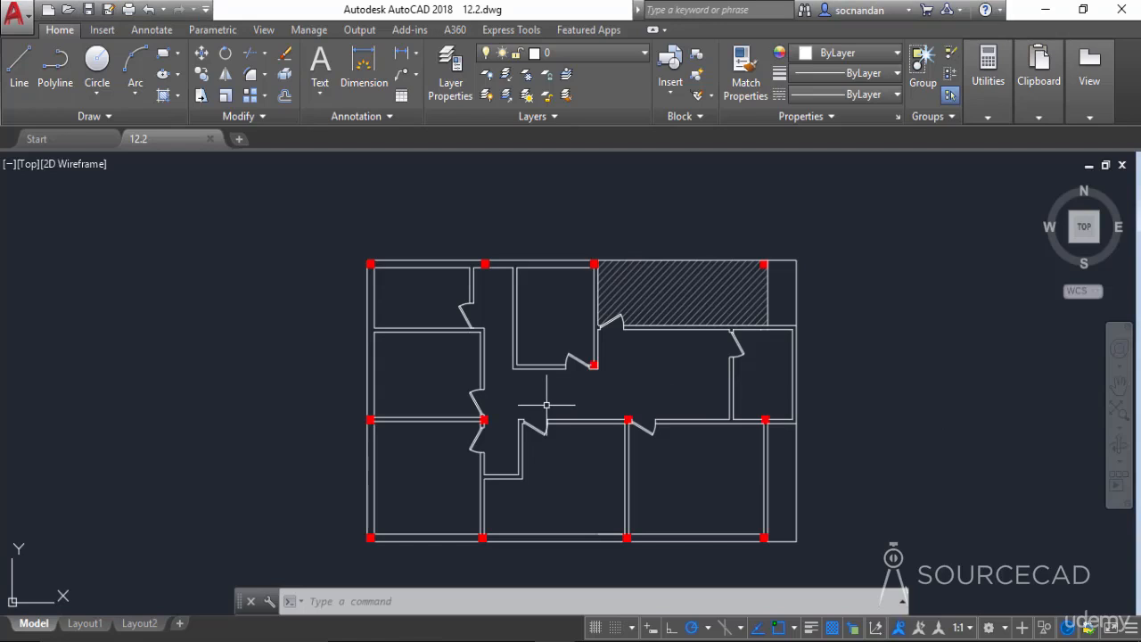
- Restore the saved Hall and Kitchen model views in turn, then return to the whole floor plan
click(27, 166)
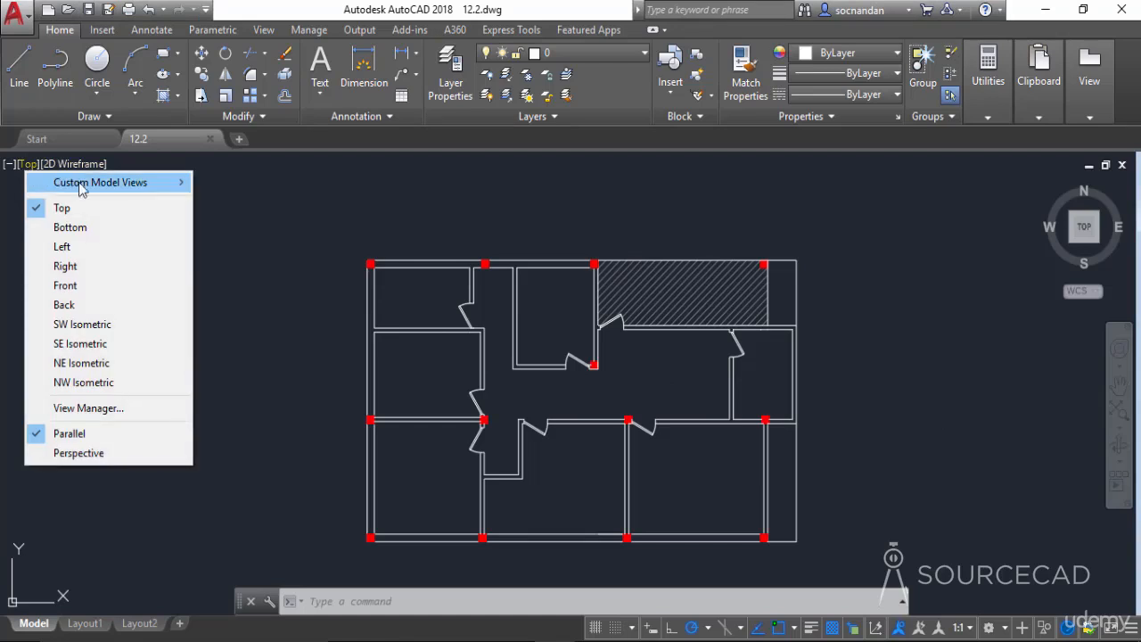
mouse_move(104, 187)
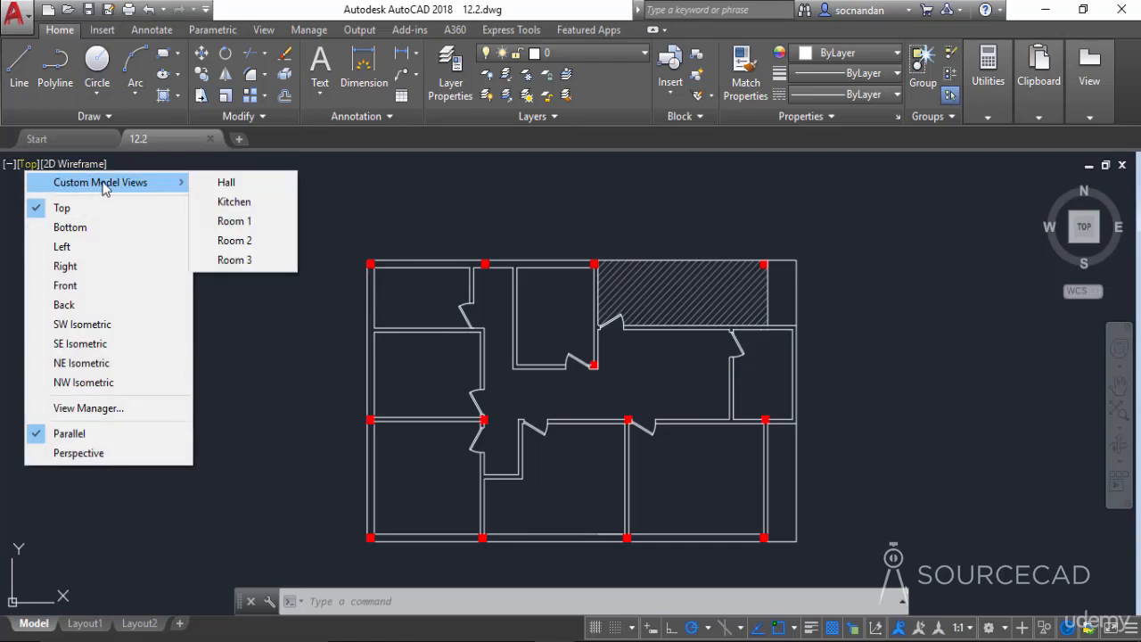
click(267, 192)
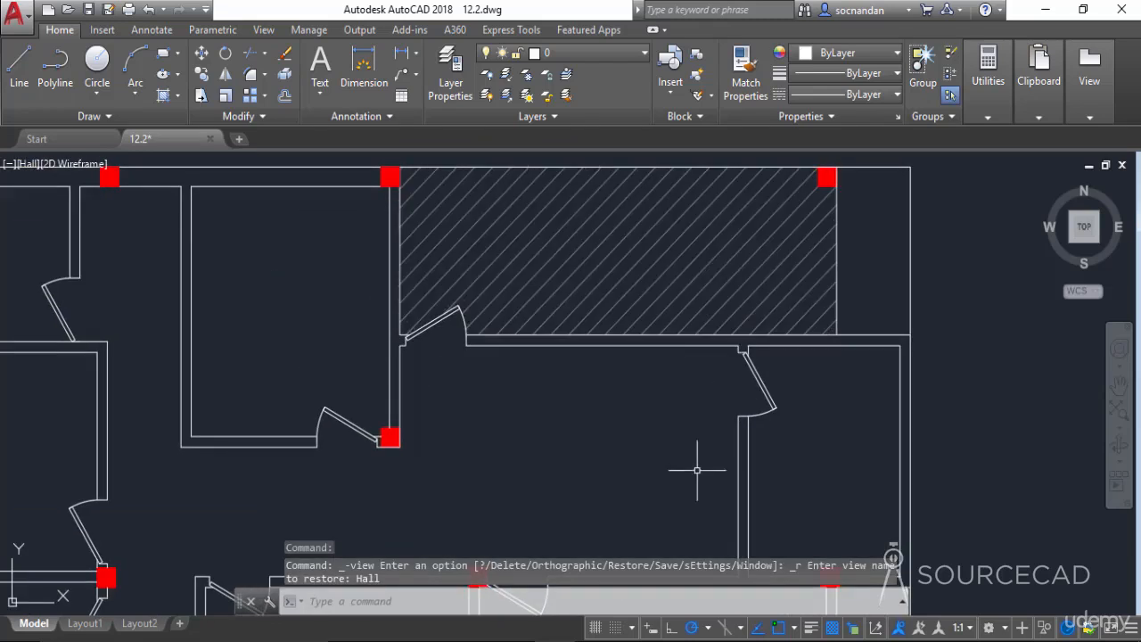
click(32, 169)
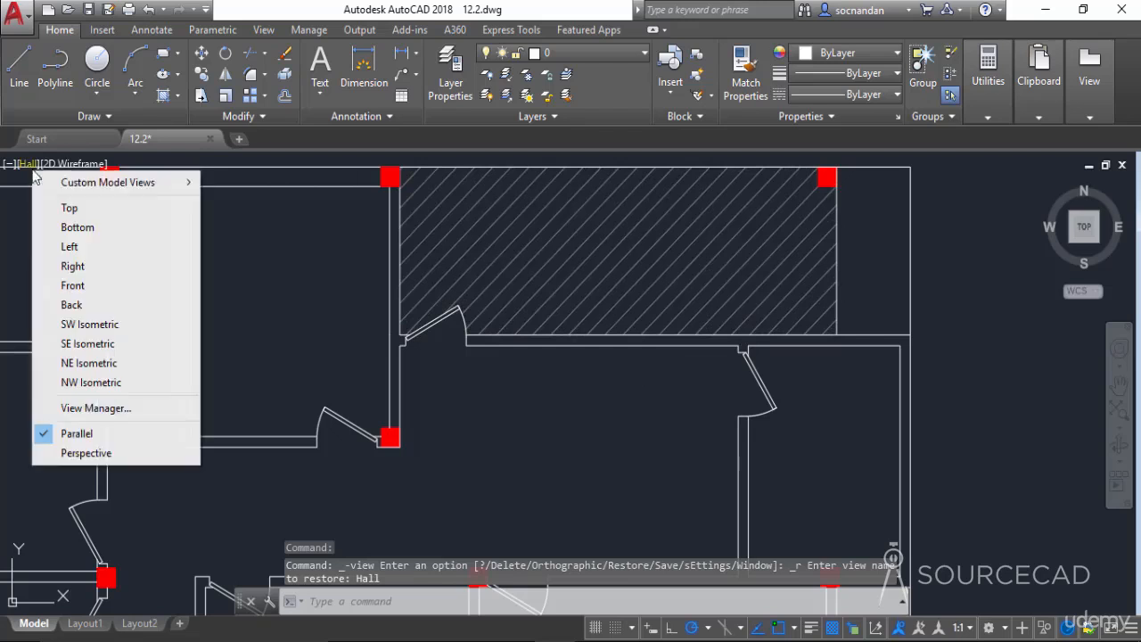
mouse_move(170, 182)
click(270, 209)
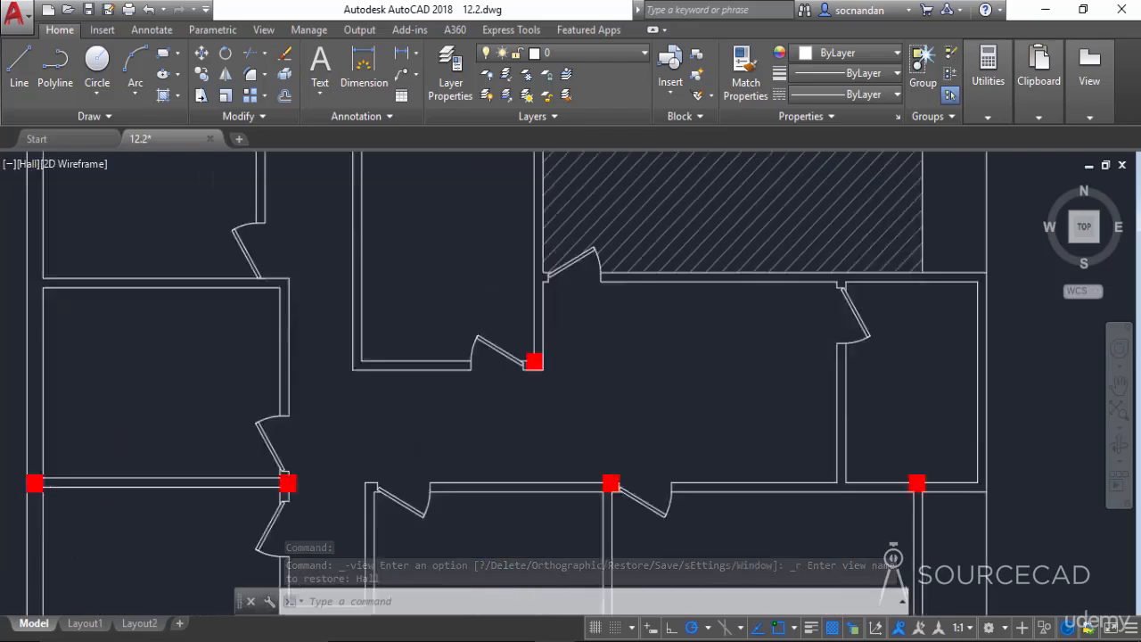
scroll(513, 353, down, 3)
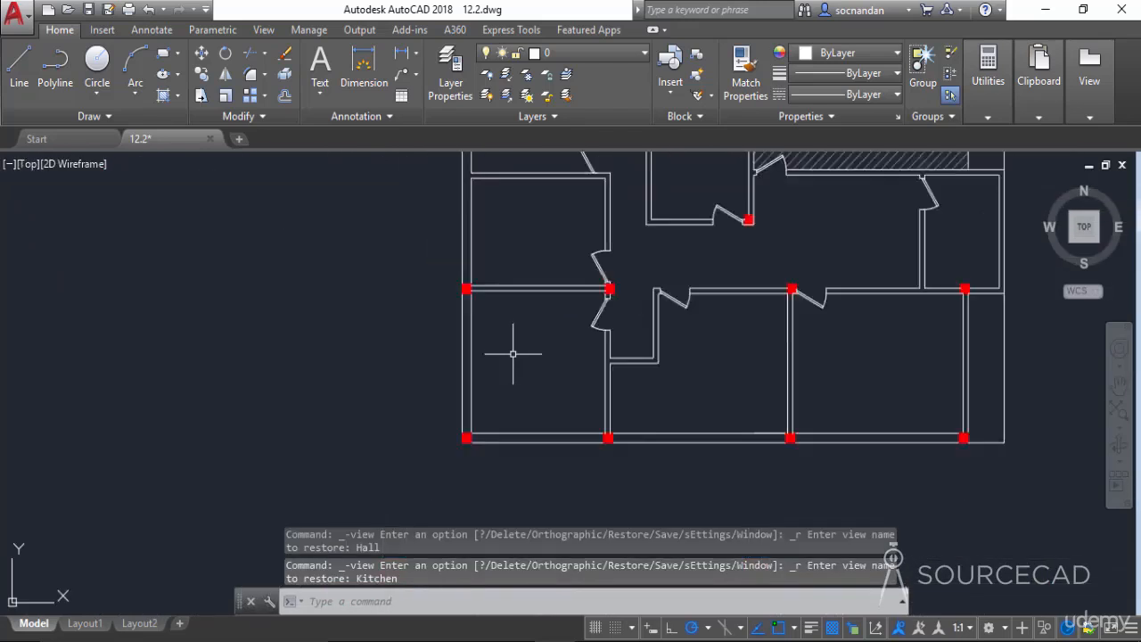
scroll(513, 353, down, 2)
middle_drag(666, 285, 571, 367)
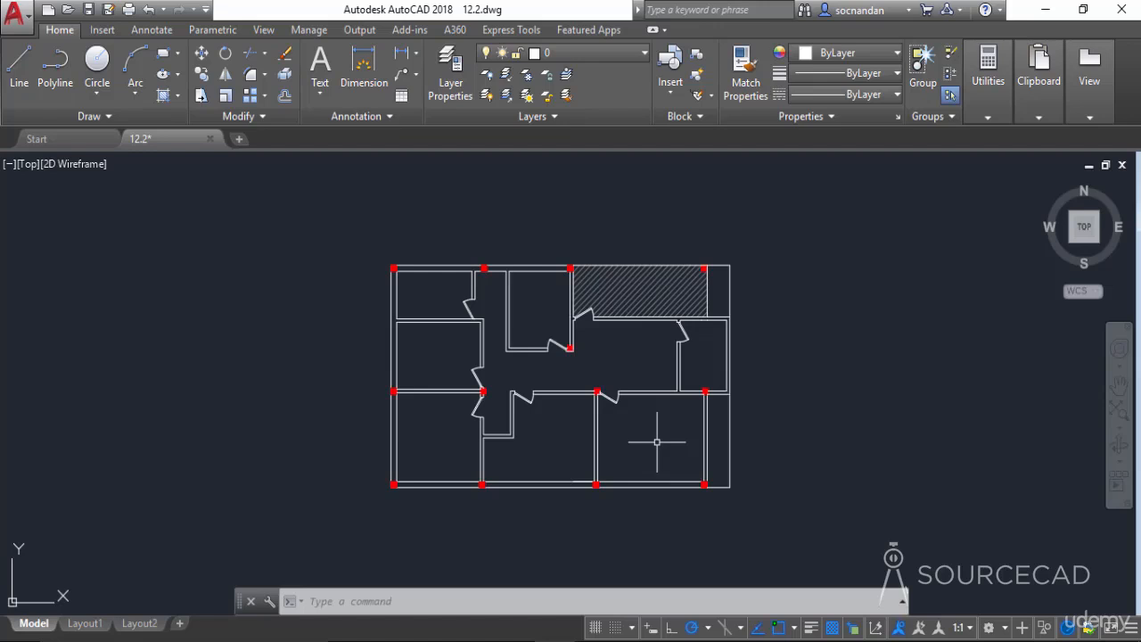
- Draw a small horizontal rectangle in the empty space east of the floor plan as the room tag's frame
click(164, 57)
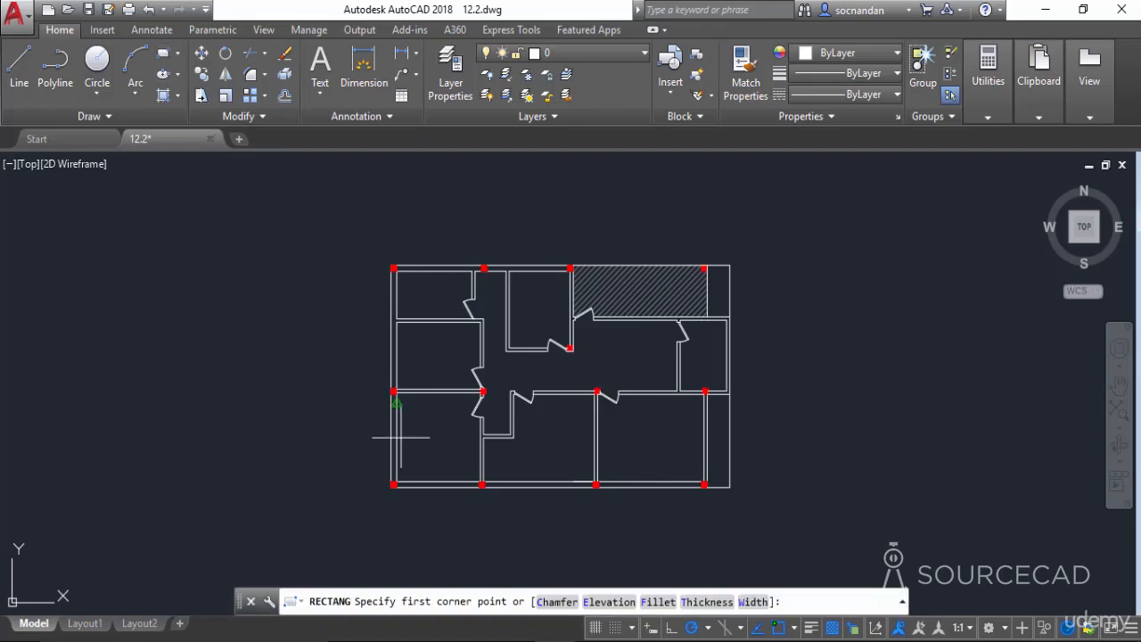
mouse_move(757, 406)
middle_down()
mouse_move(637, 395)
mouse_move(600, 413)
middle_up()
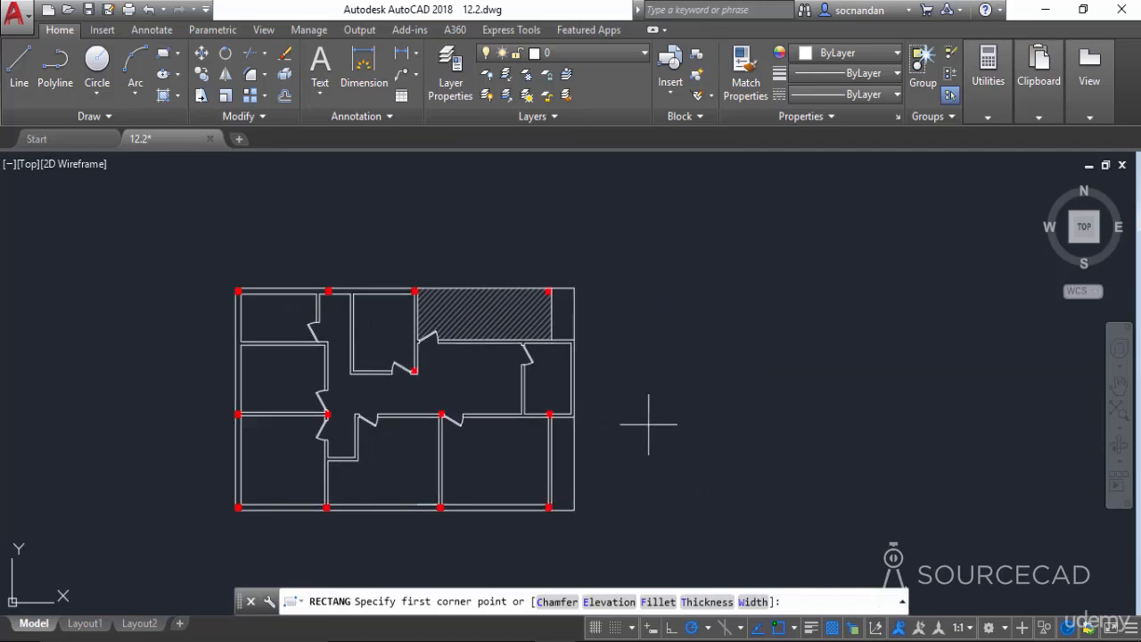
click(648, 425)
scroll(682, 400, up, 2)
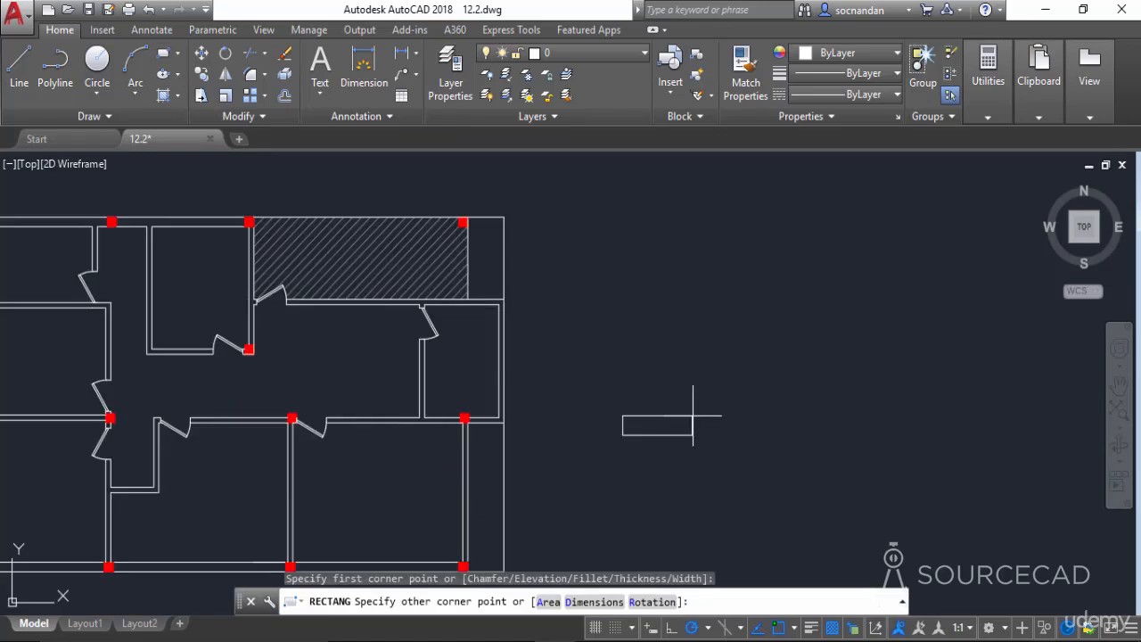
click(702, 411)
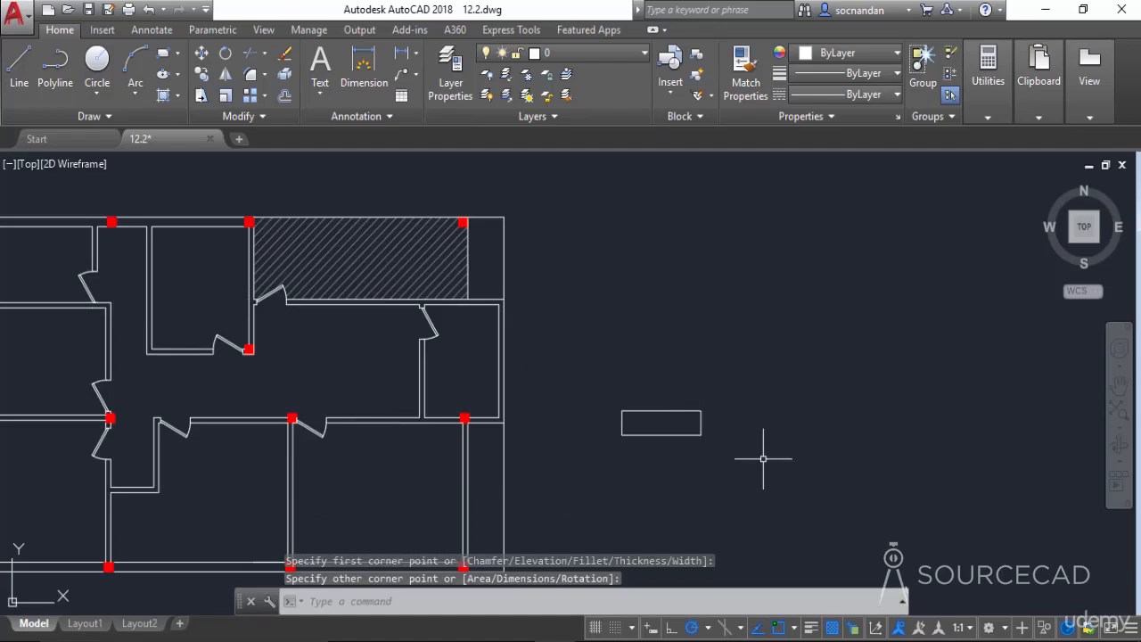
- Start an attribute definition with the tag ROOM and the prompt "Enter room name"
click(685, 116)
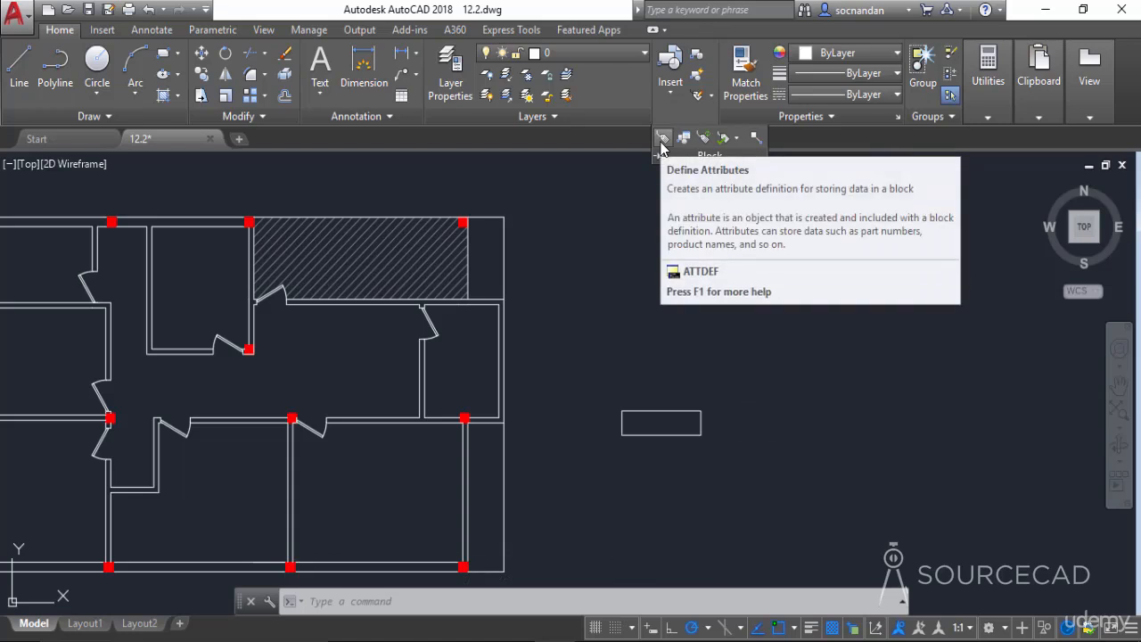
click(662, 143)
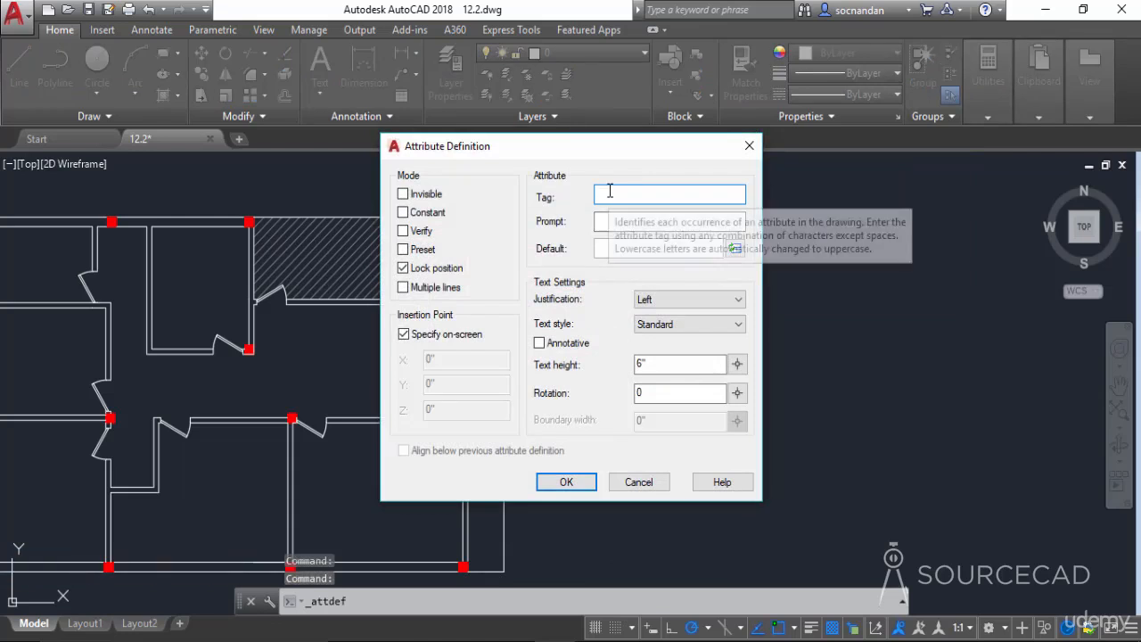
text(ROOM)
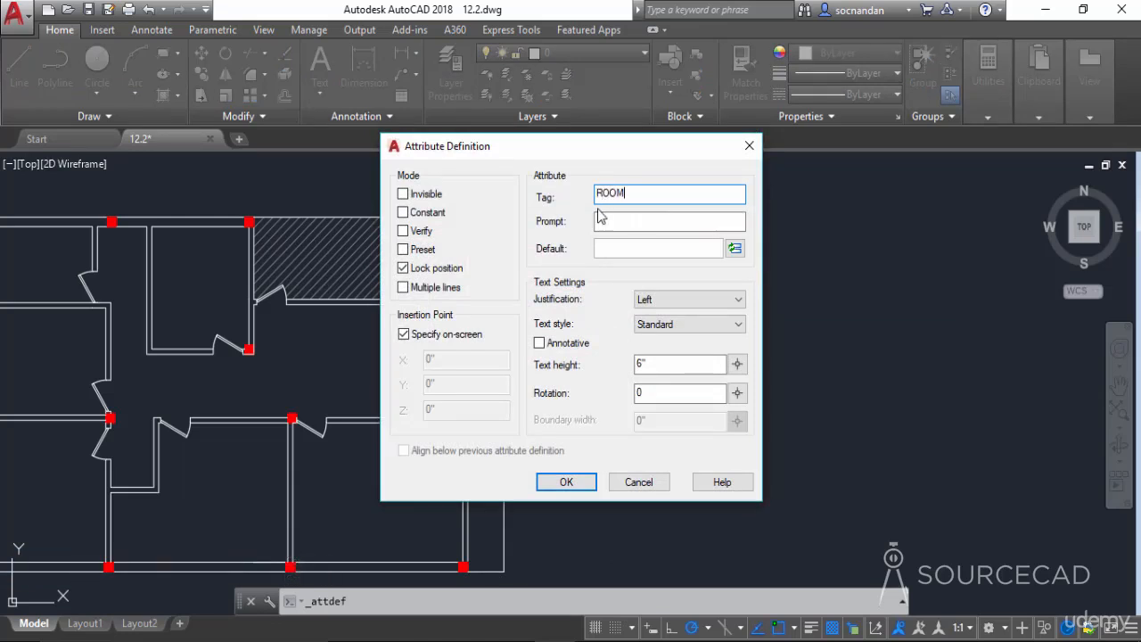
click(602, 220)
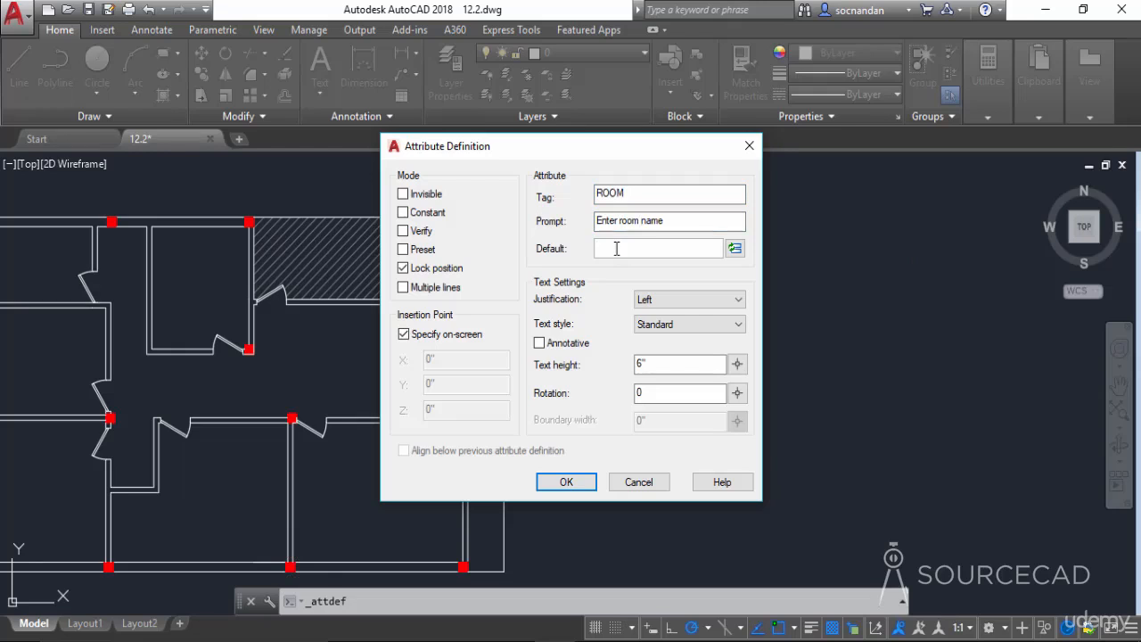
- Set the attribute's default value to a NamedObject field of type View, using the Hall view in Uppercase format
click(735, 250)
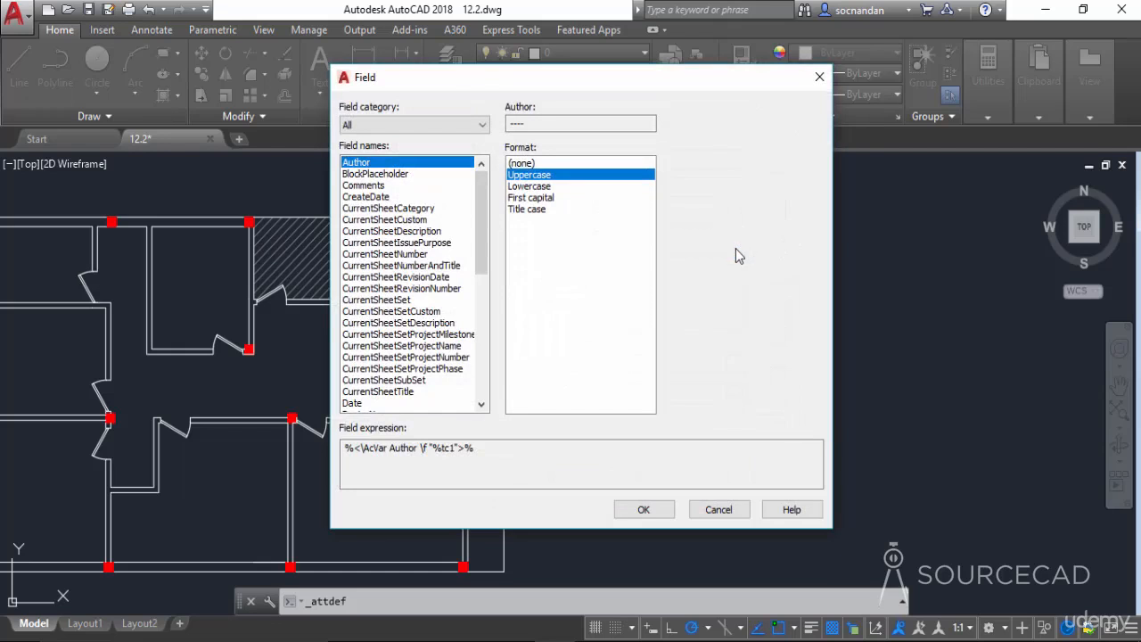
drag(483, 207, 487, 280)
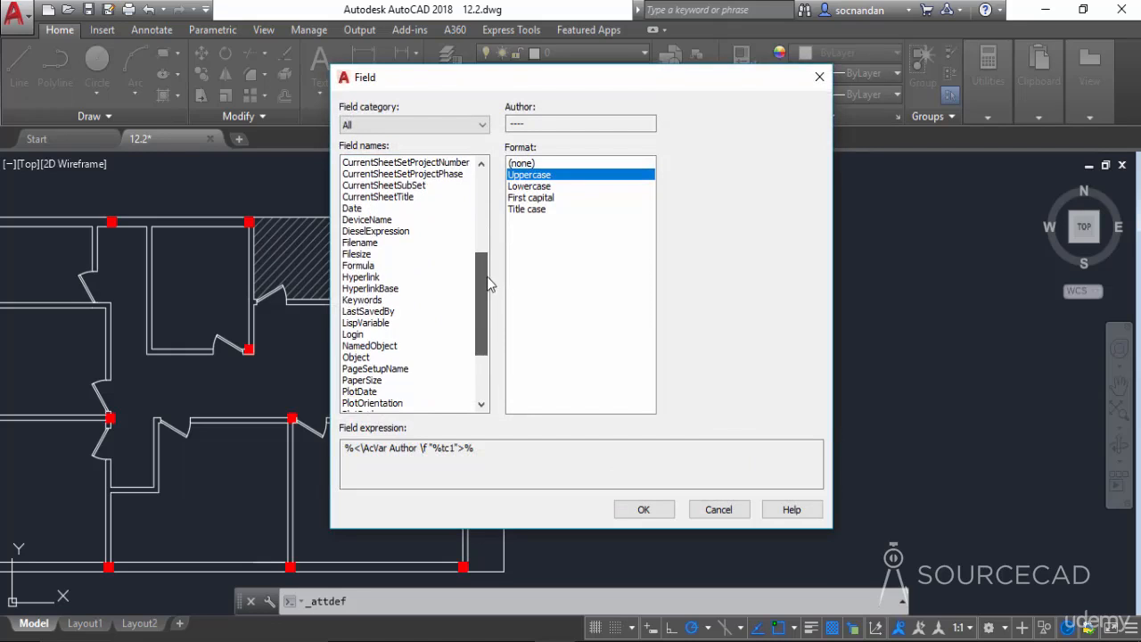
click(389, 348)
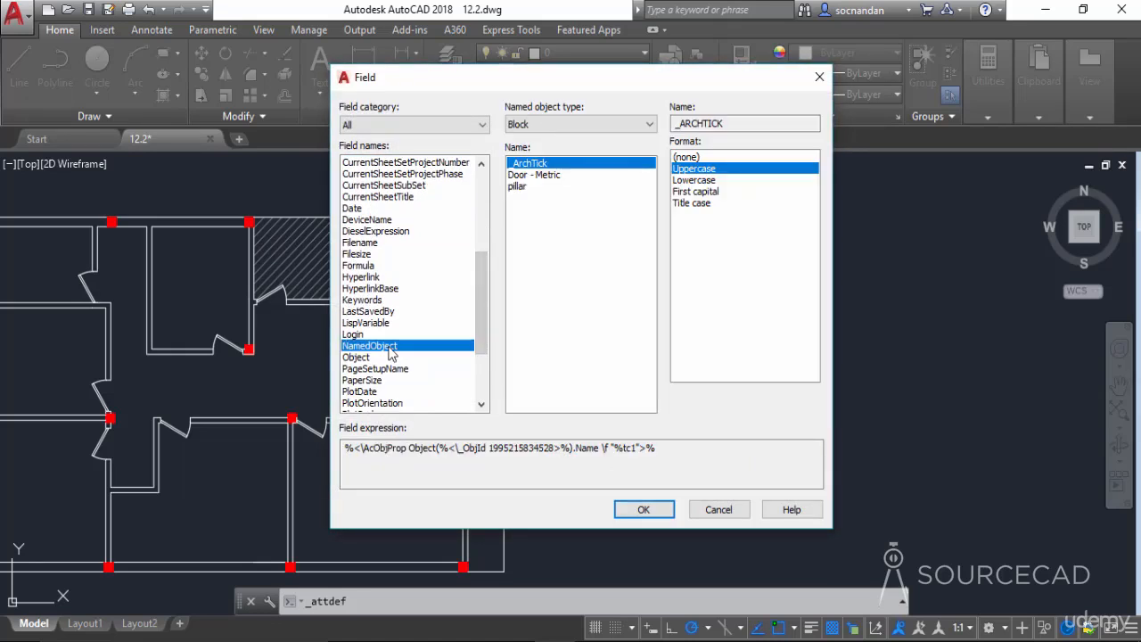
click(587, 125)
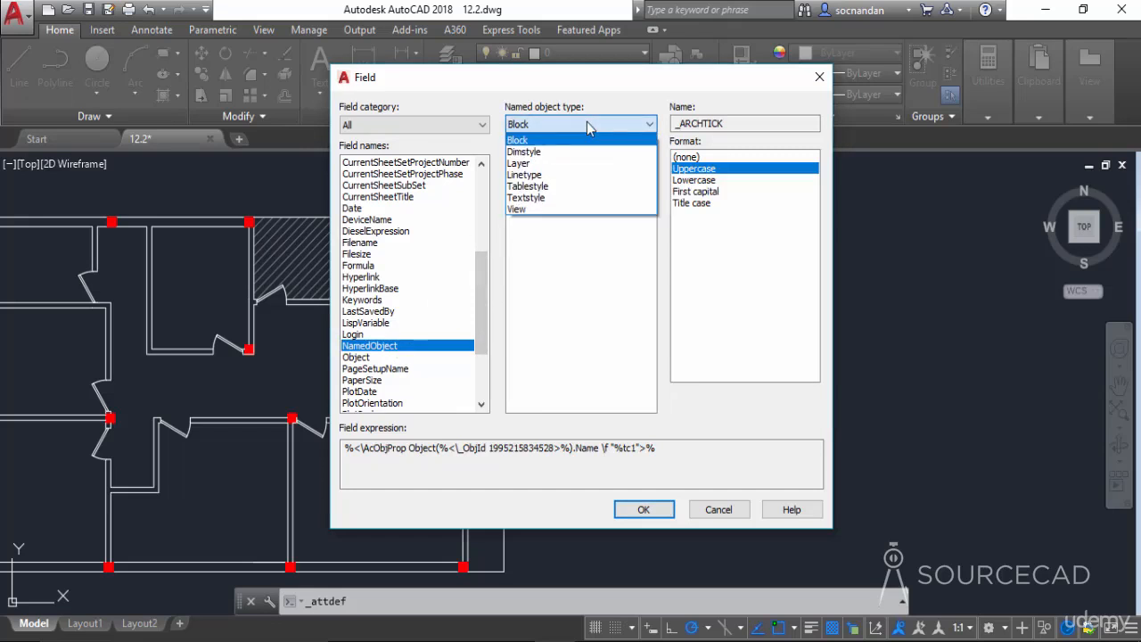
click(560, 209)
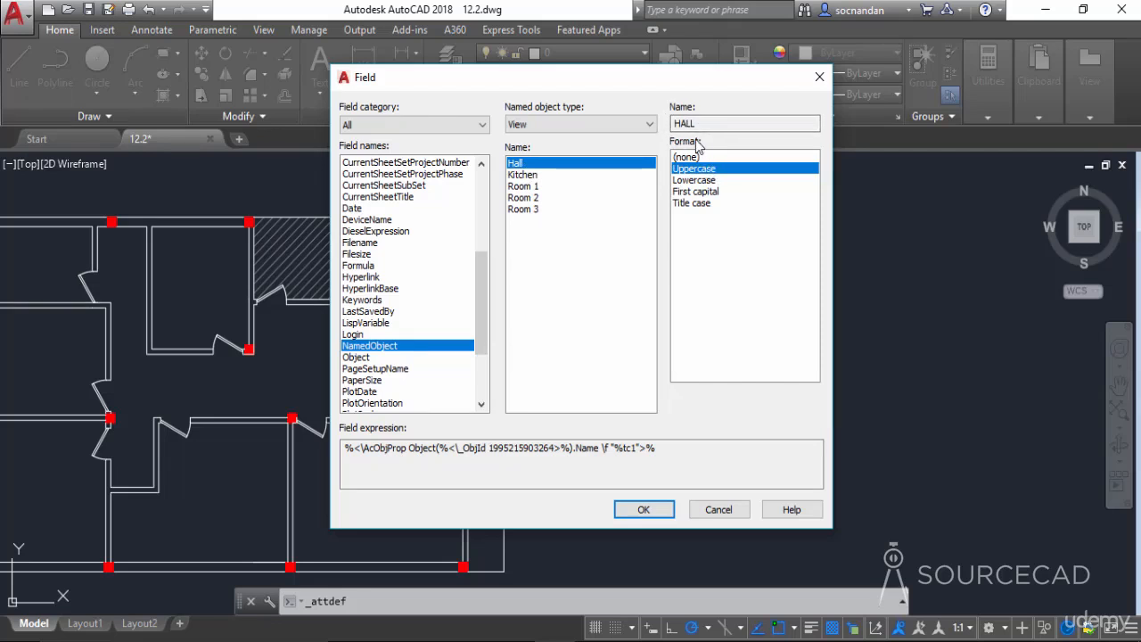
click(644, 509)
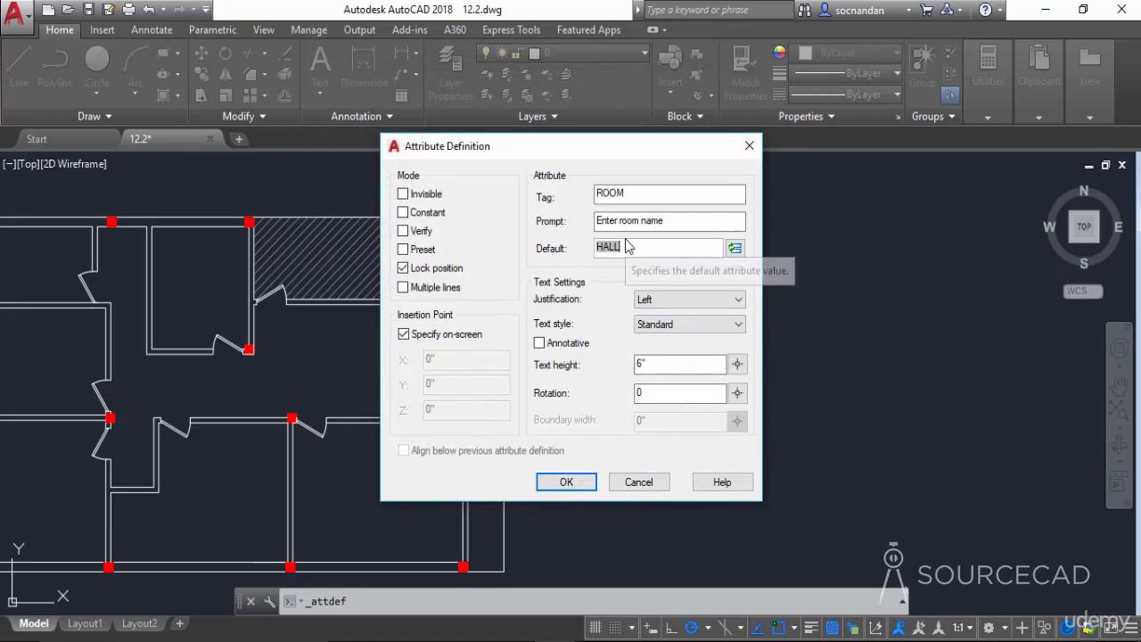
- Place the ROOM attribute at the rectangle's centre with Middle center justification and a text height of about 0'-10 5/32"
click(681, 303)
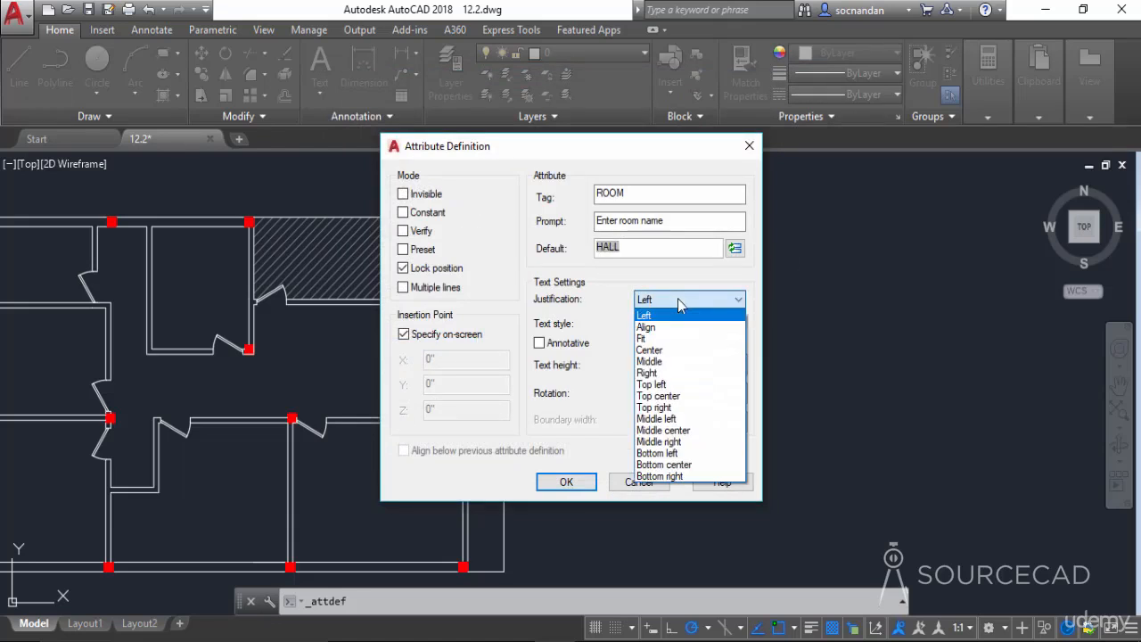
click(690, 435)
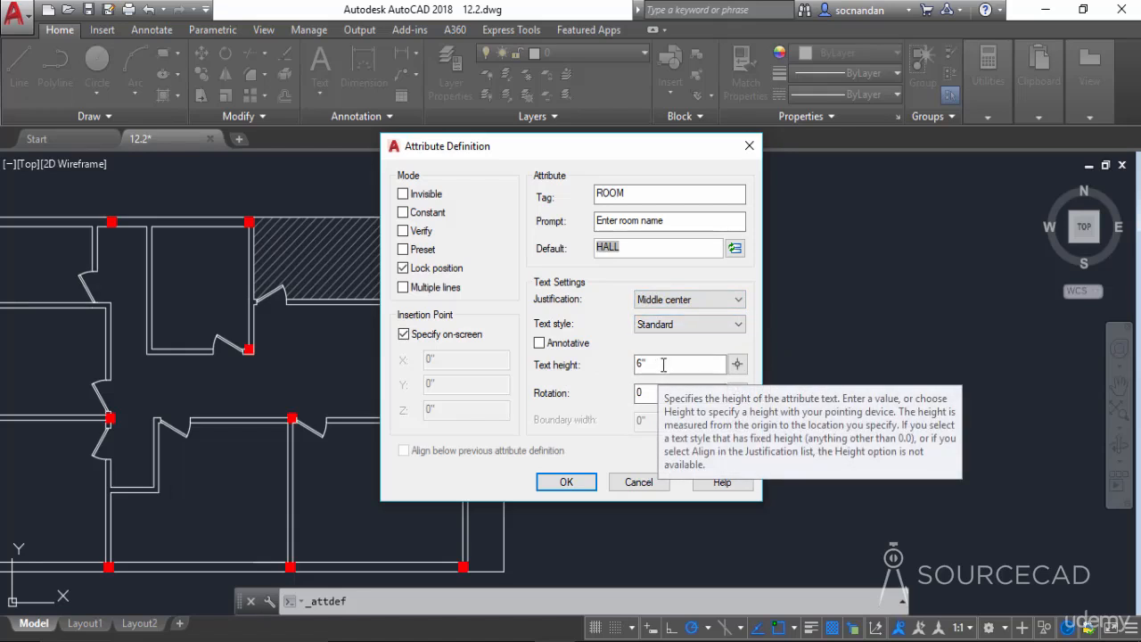
click(737, 364)
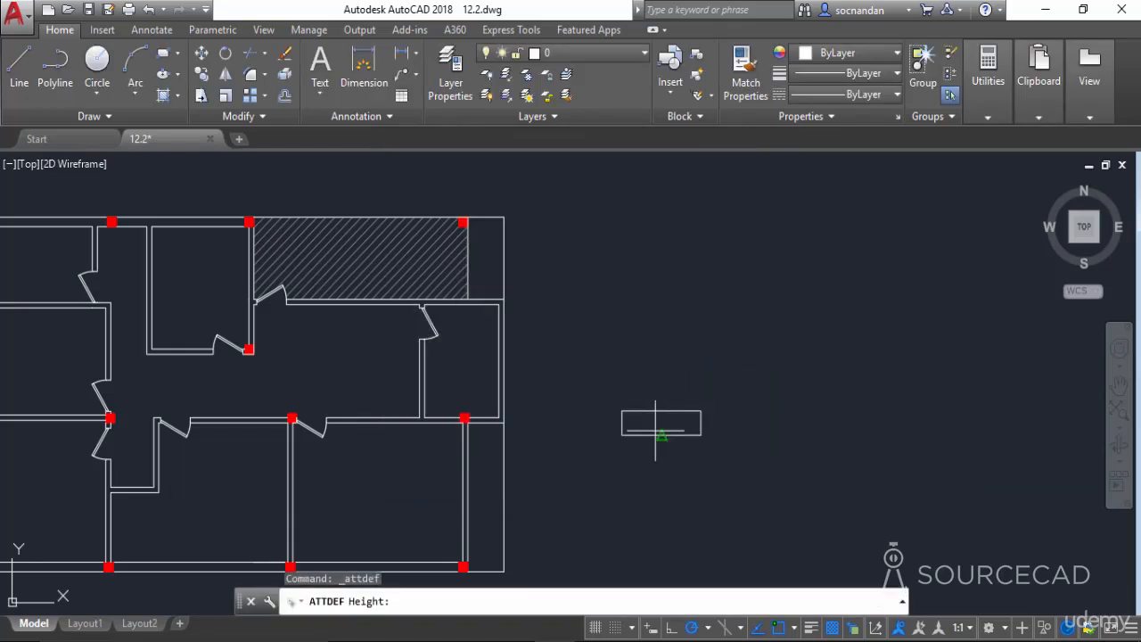
scroll(655, 431, up, 3)
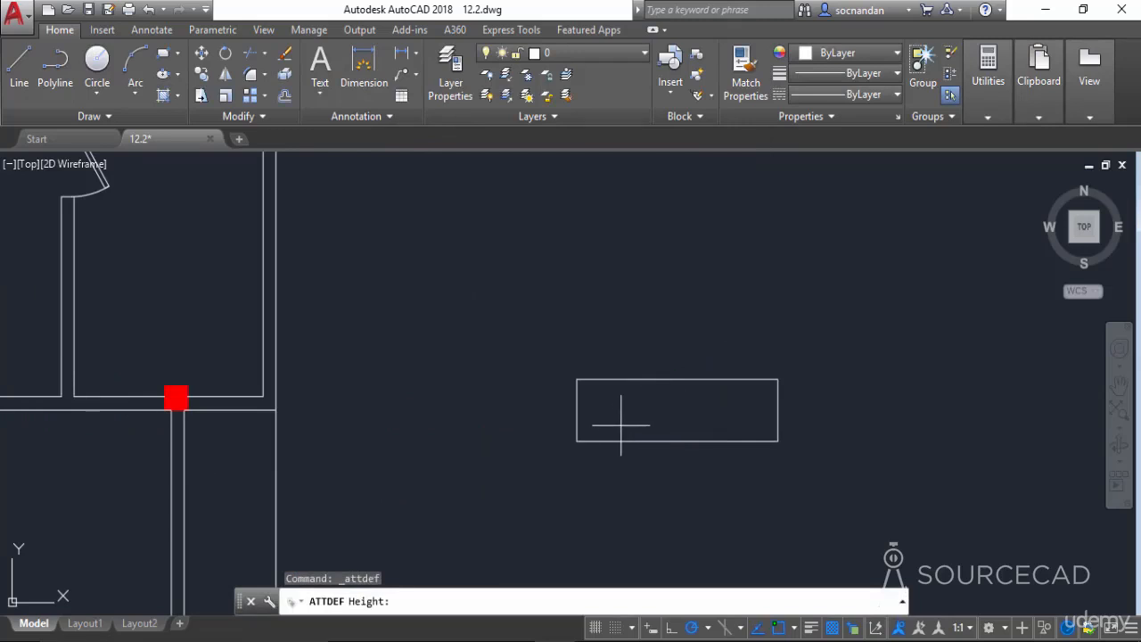
click(621, 425)
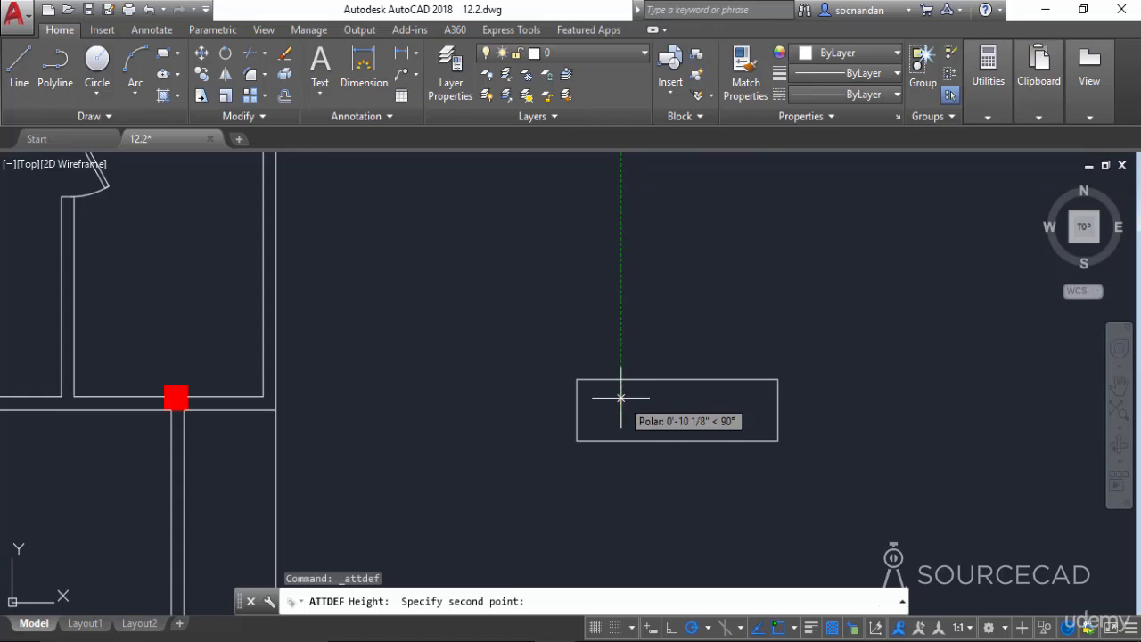
click(617, 398)
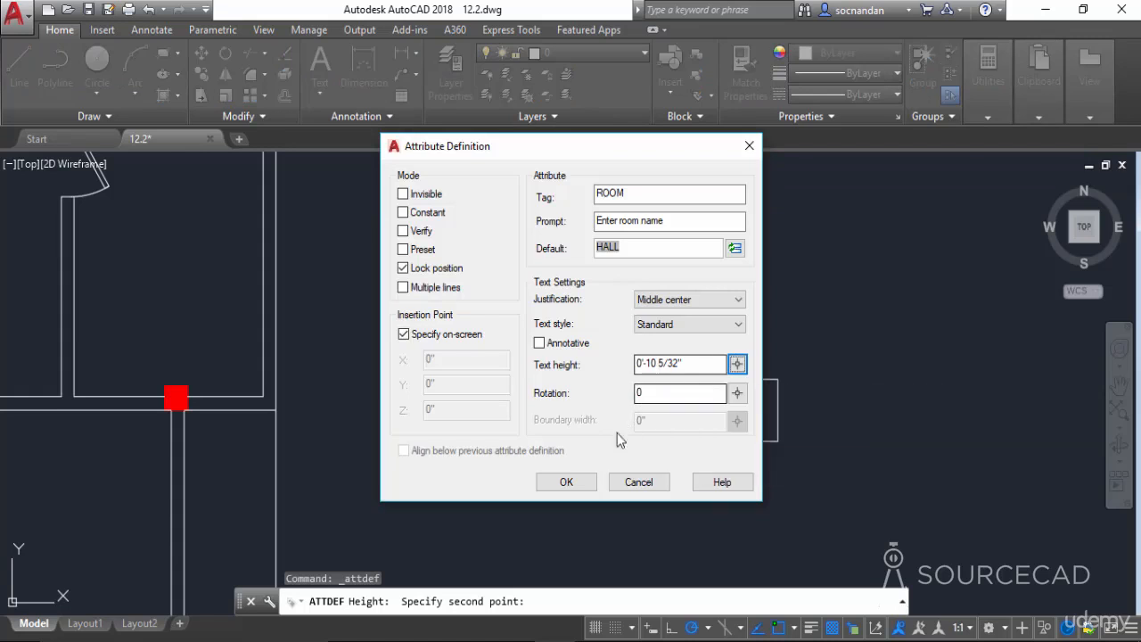
click(568, 482)
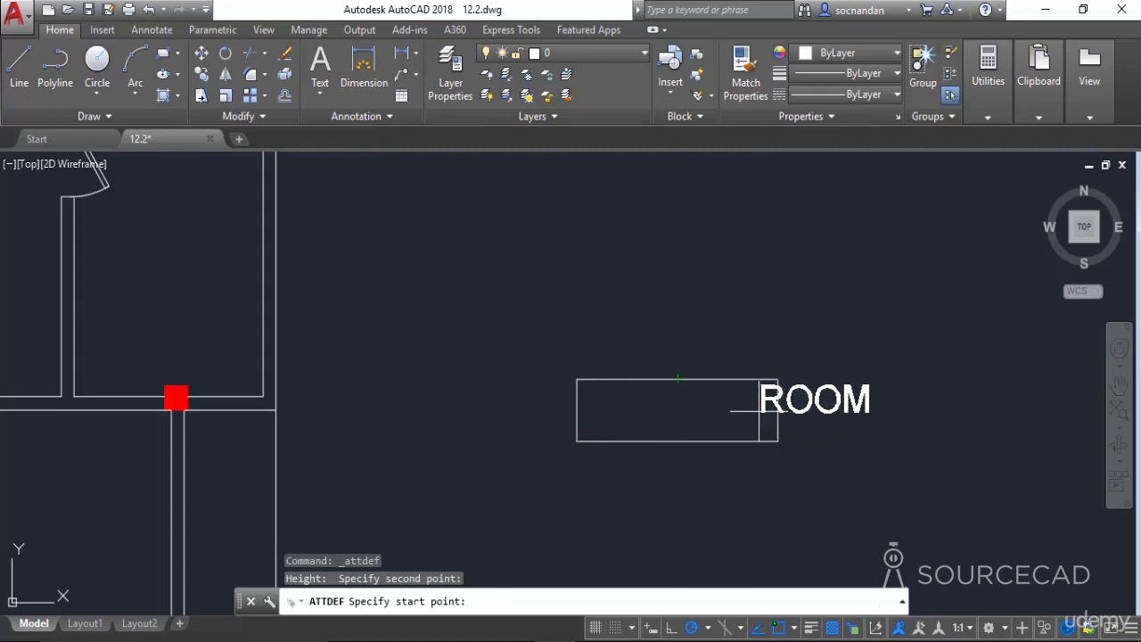
click(679, 409)
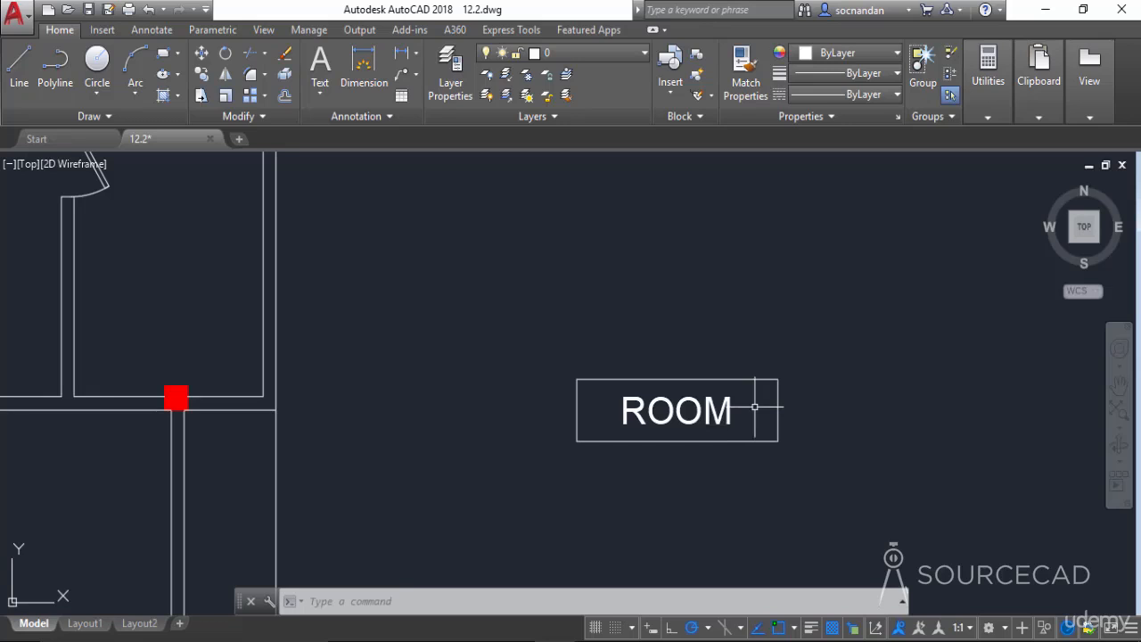
- Start a block definition named "Room tag" with its base point at the centre of the rectangle
click(699, 57)
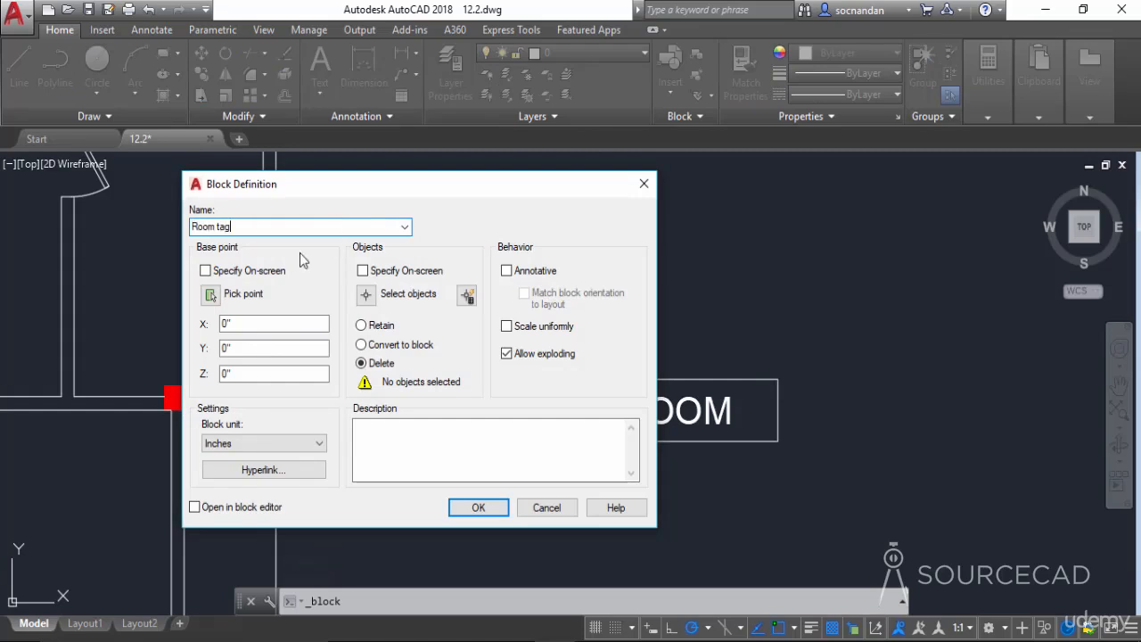
click(211, 296)
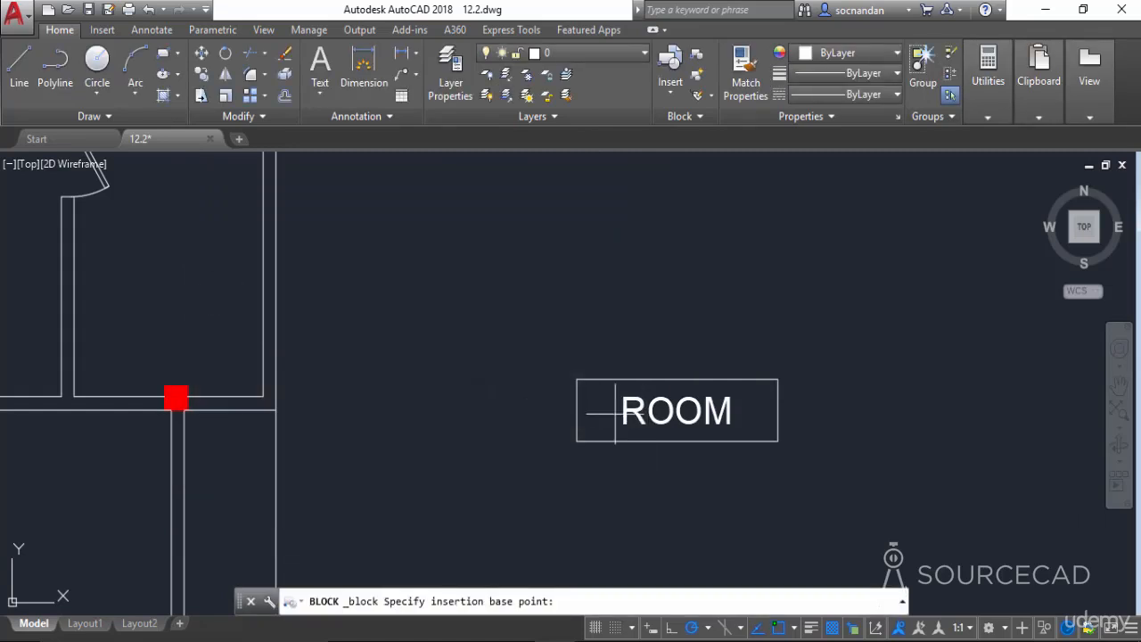
click(678, 411)
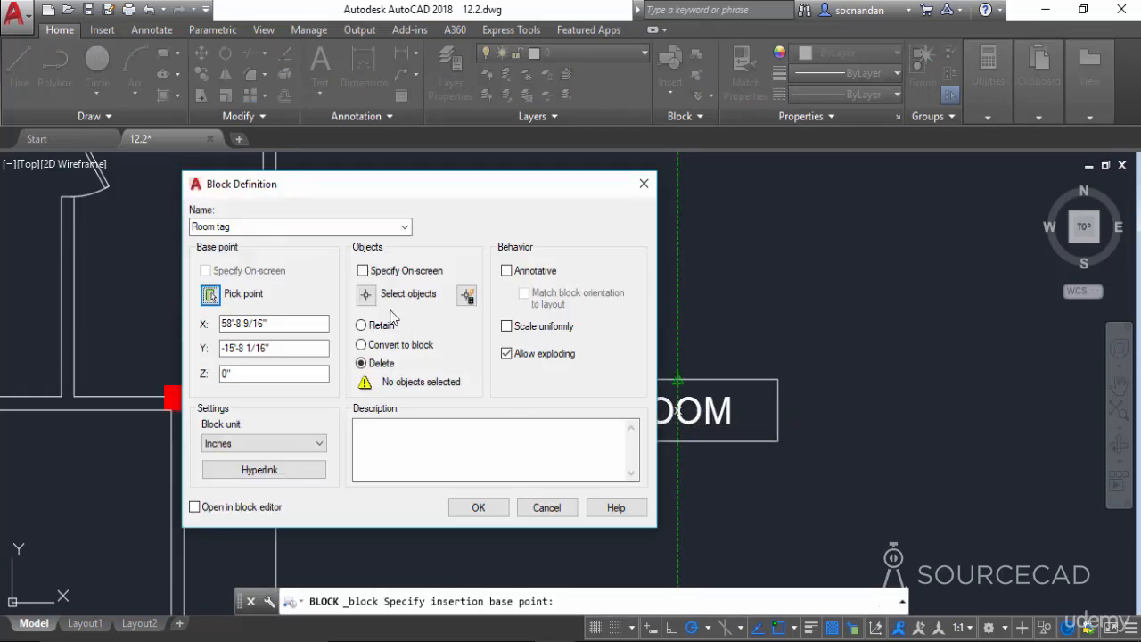
- Select the rectangle and the ROOM attribute as the block's objects and create the block with the Delete option
click(366, 294)
click(821, 477)
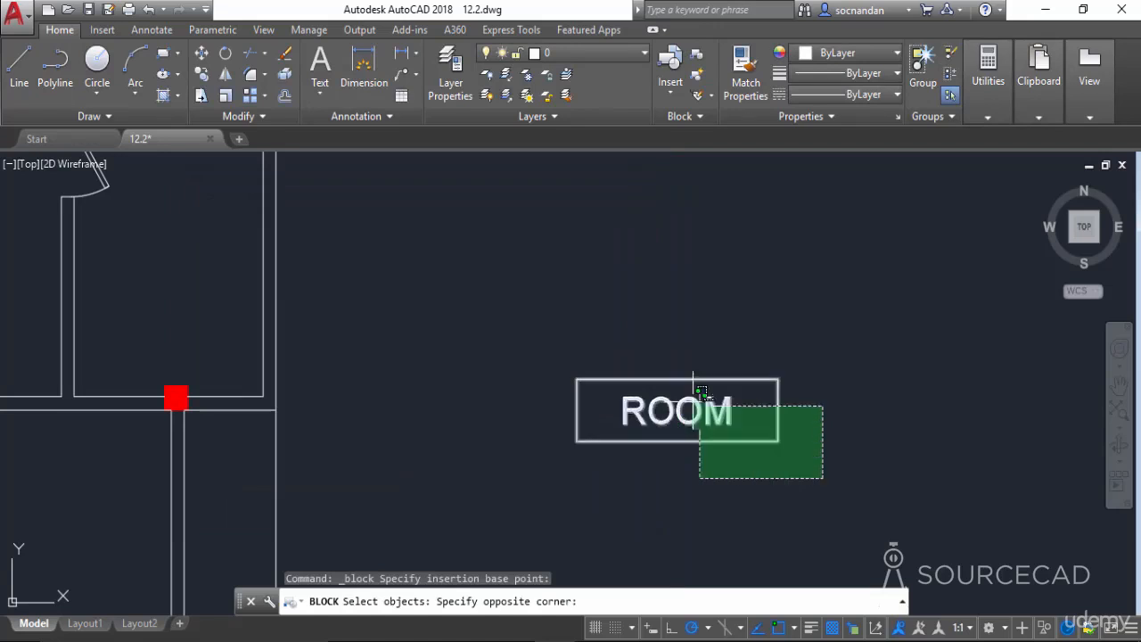
click(528, 329)
key(Return)
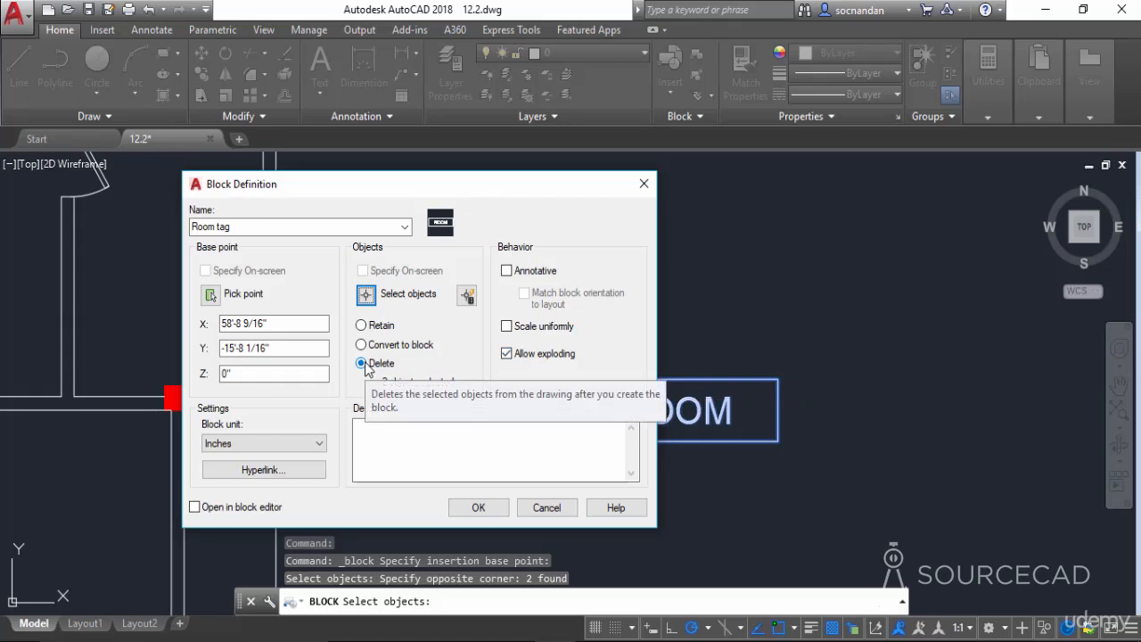
click(475, 506)
scroll(472, 455, down, 5)
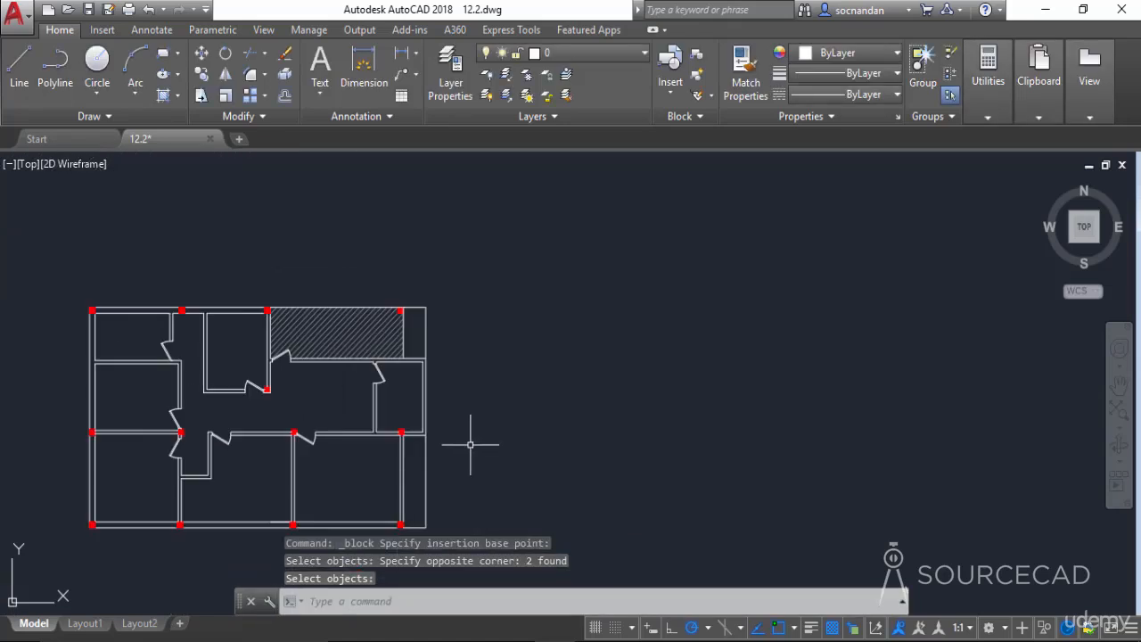
- Insert the Room tag block in the middle of the hall, below the hatched area, keeping the default room name HALL
mouse_move(330, 428)
middle_down()
mouse_move(445, 419)
mouse_move(600, 380)
middle_up()
scroll(555, 383, up, 2)
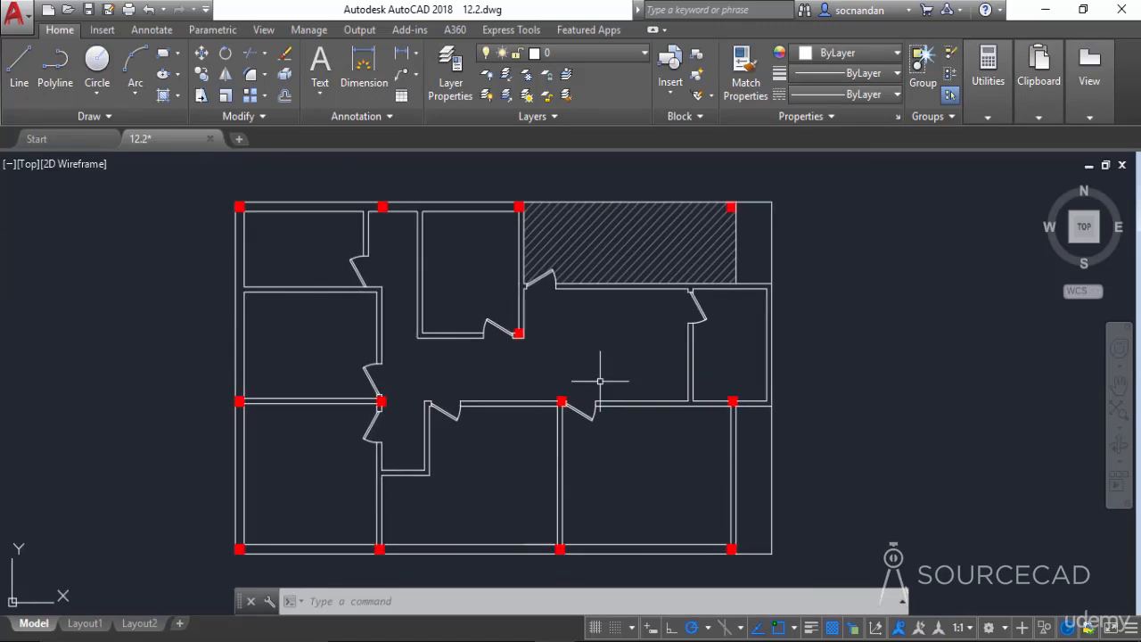
click(673, 95)
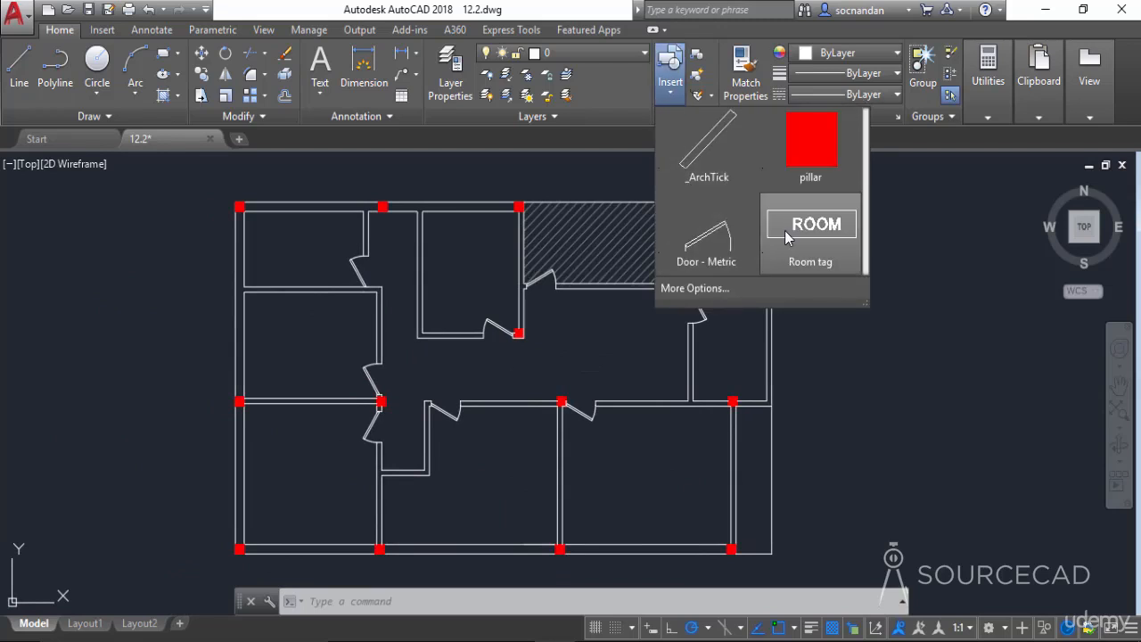
click(787, 237)
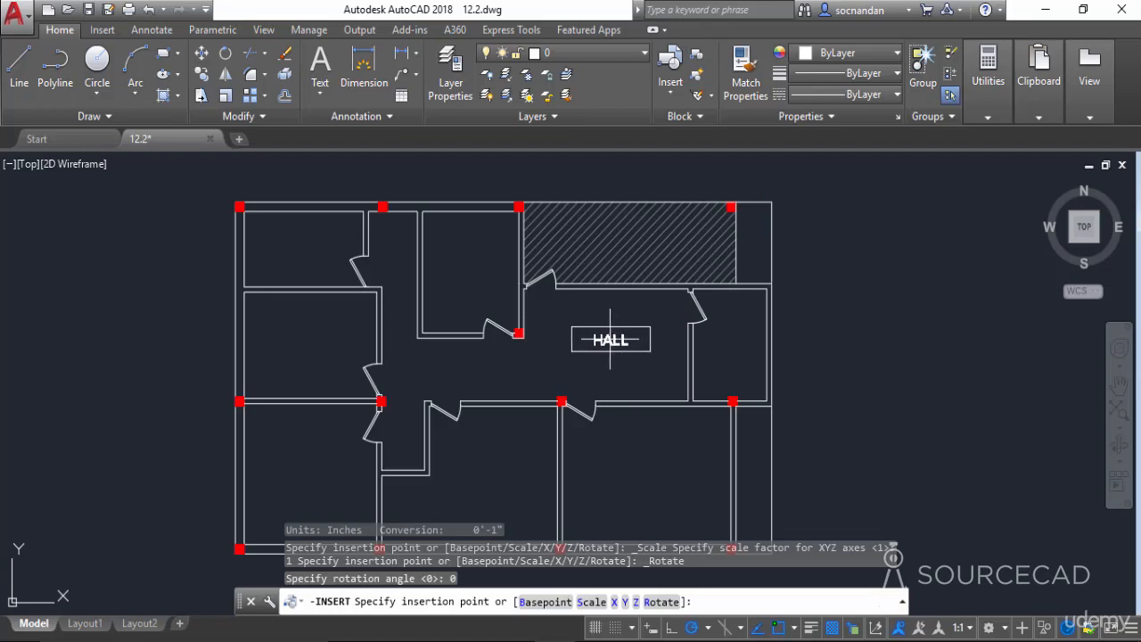
click(609, 342)
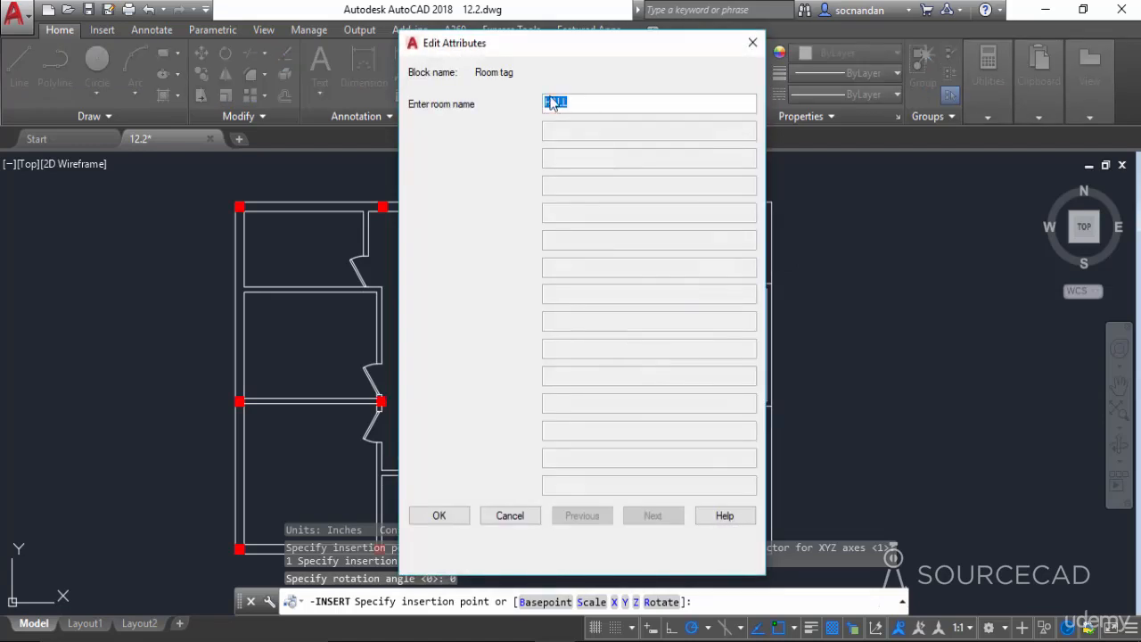
click(440, 517)
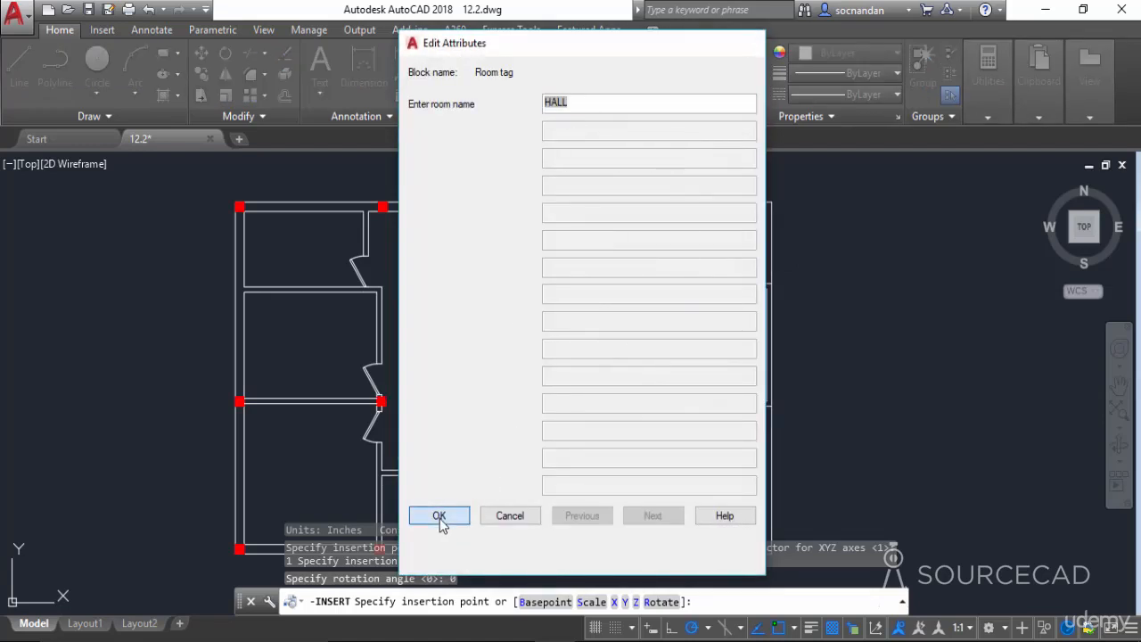
scroll(609, 343, up, 3)
scroll(611, 355, up, 2)
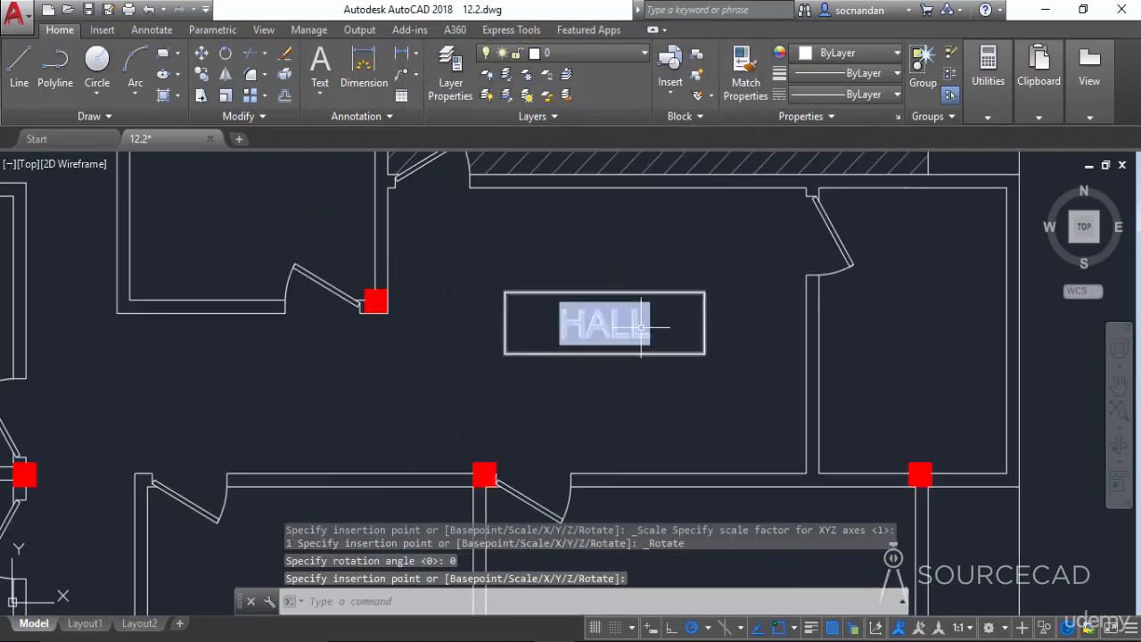
scroll(631, 395, down, 2)
scroll(632, 395, down, 3)
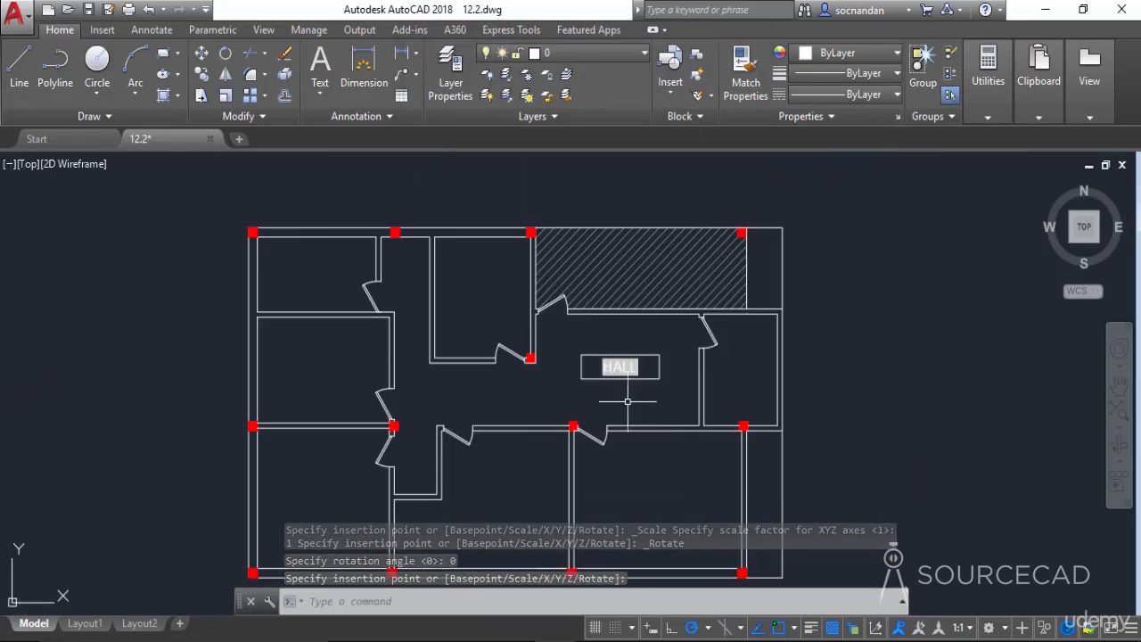
- Insert a Room tag block in the middle room on the plan's west side and clear its default room name
mouse_move(592, 387)
middle_down()
mouse_move(650, 359)
mouse_move(729, 347)
middle_up()
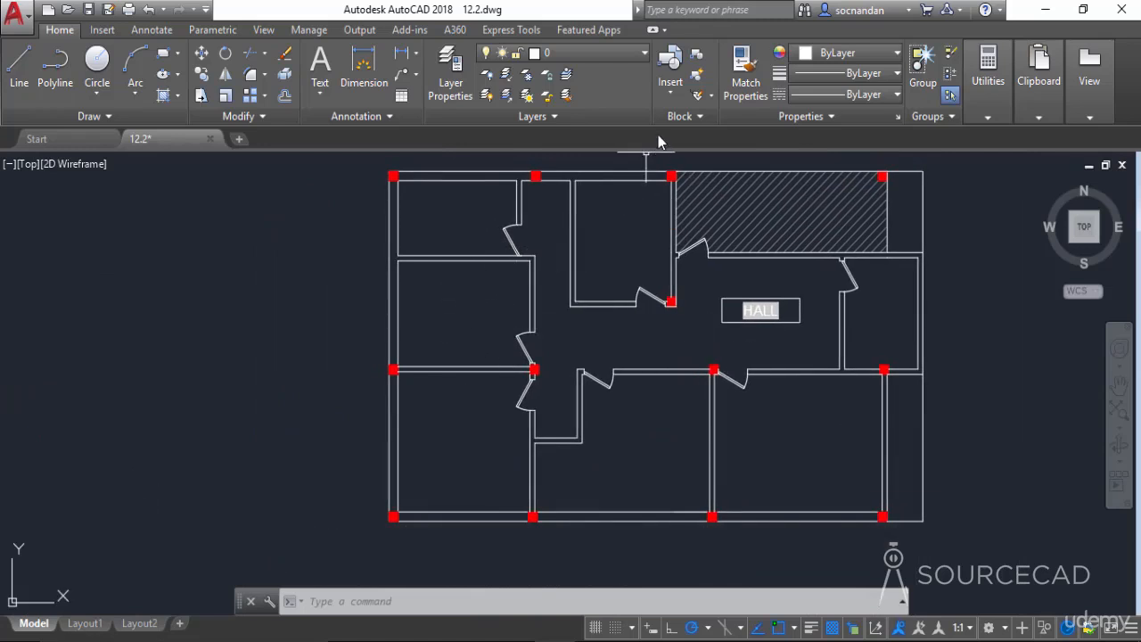
click(678, 88)
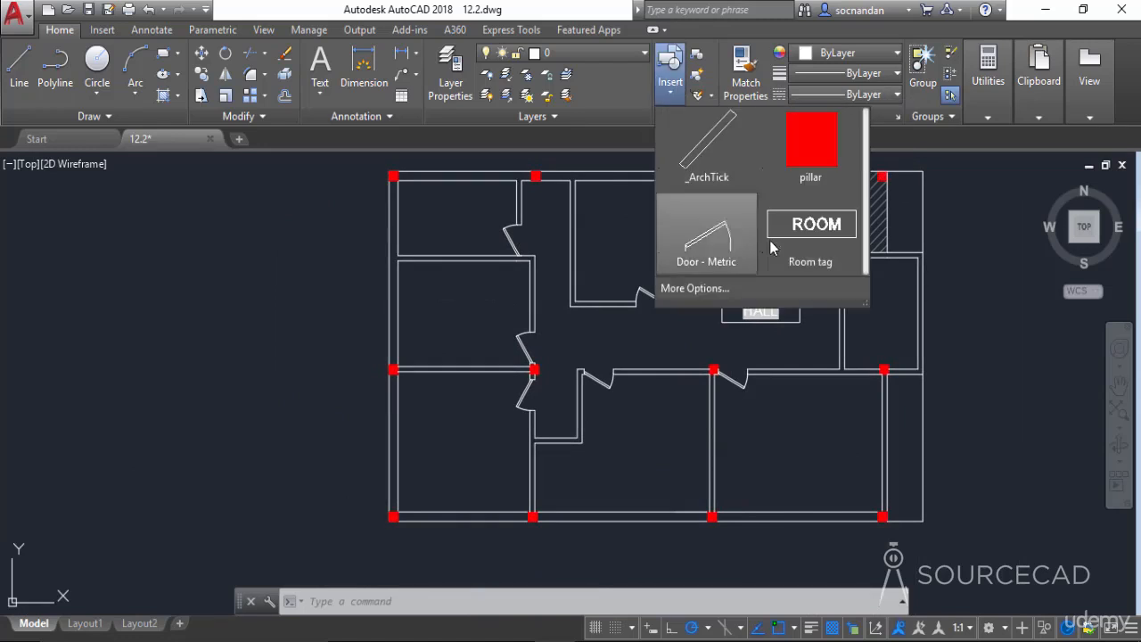
click(811, 241)
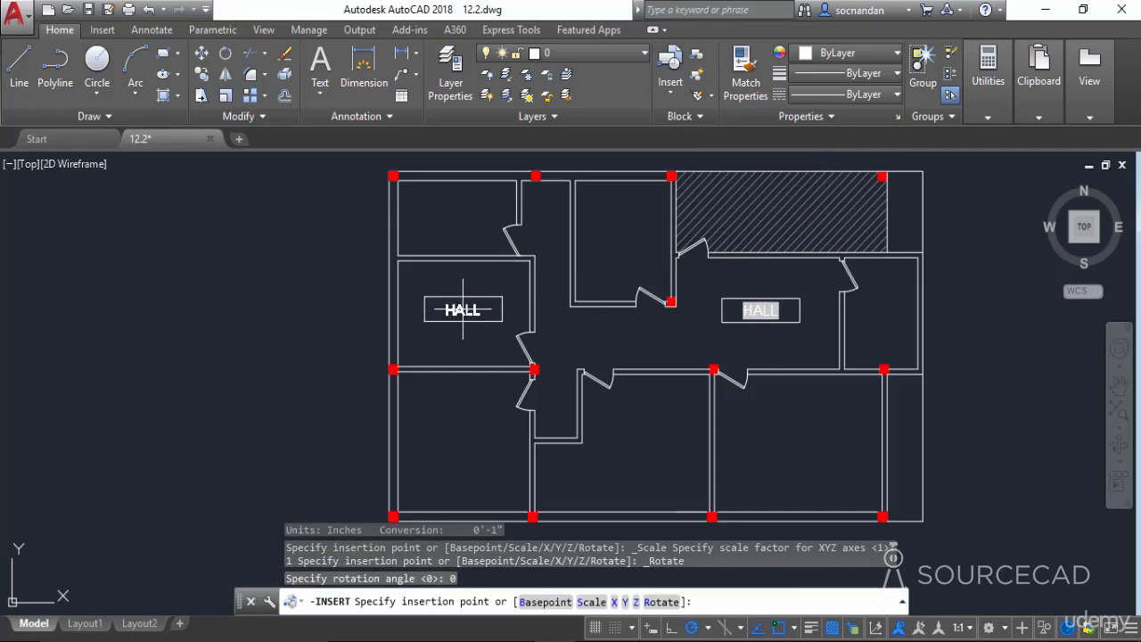
click(465, 307)
click(562, 104)
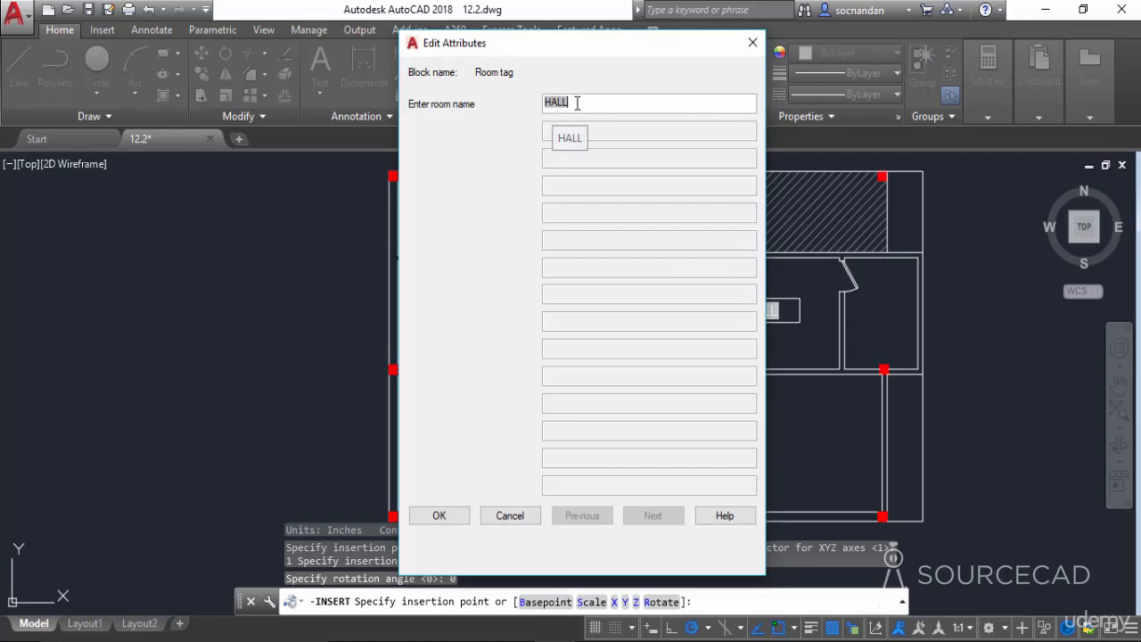
key(BackSpace)
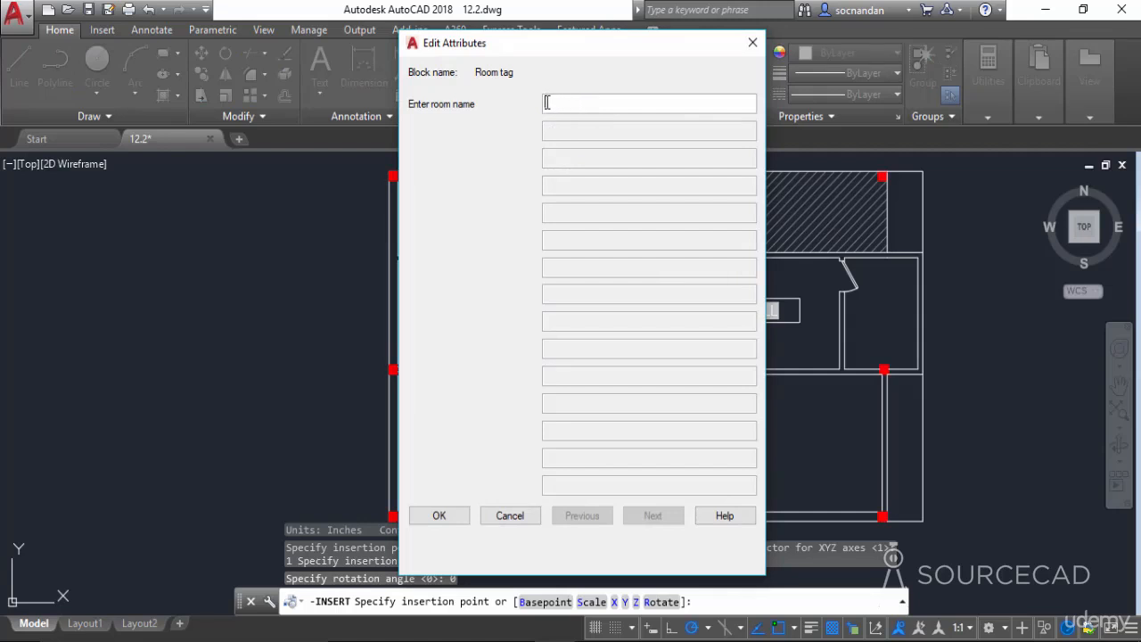
- Fill the tag's room name with a NamedObject field for the Room 1 view in Uppercase format and finish the insertion
right_click(548, 103)
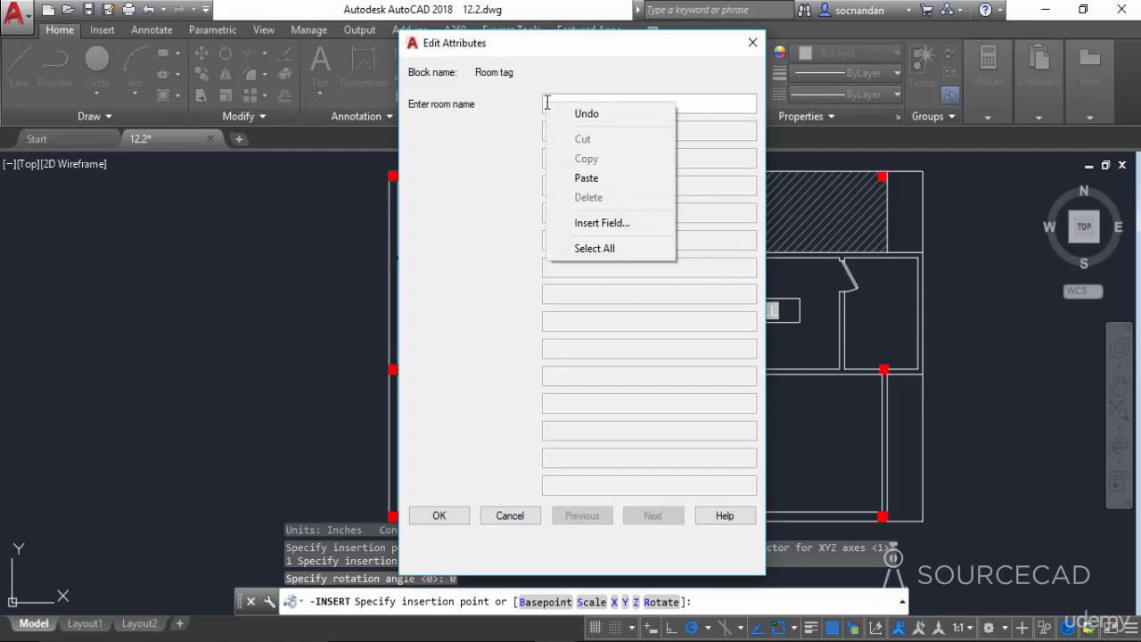
click(627, 225)
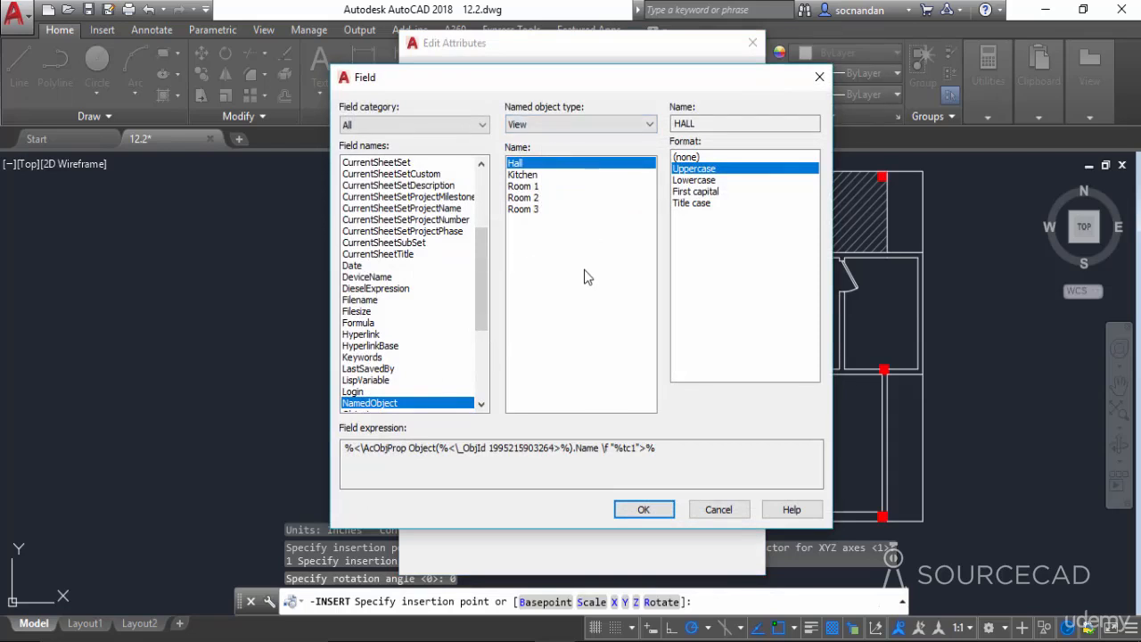
click(525, 186)
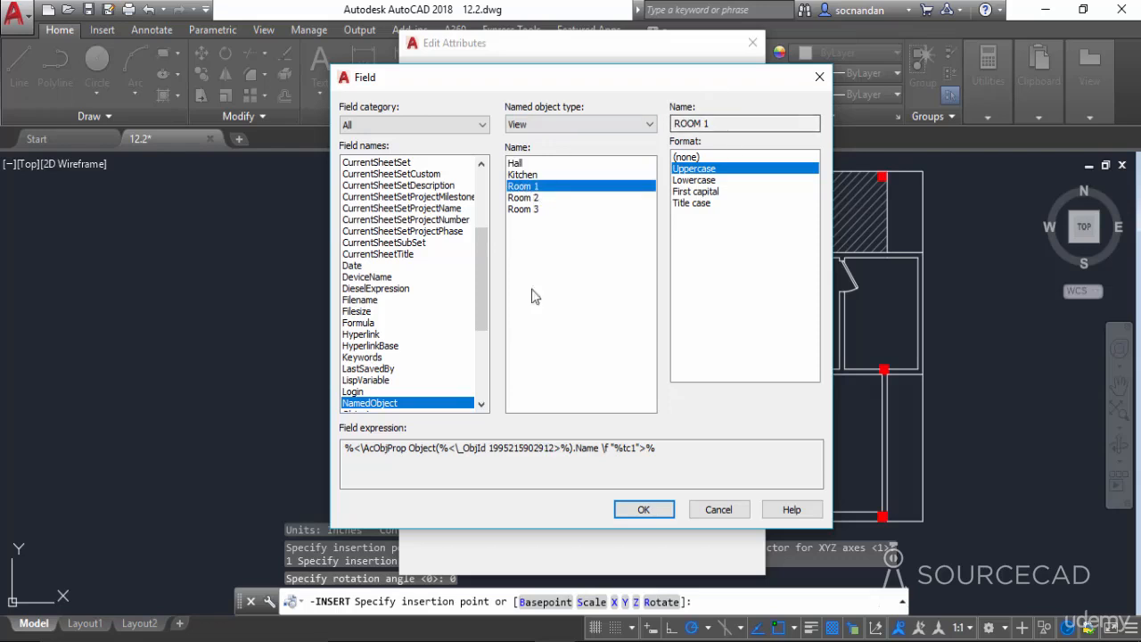
click(643, 509)
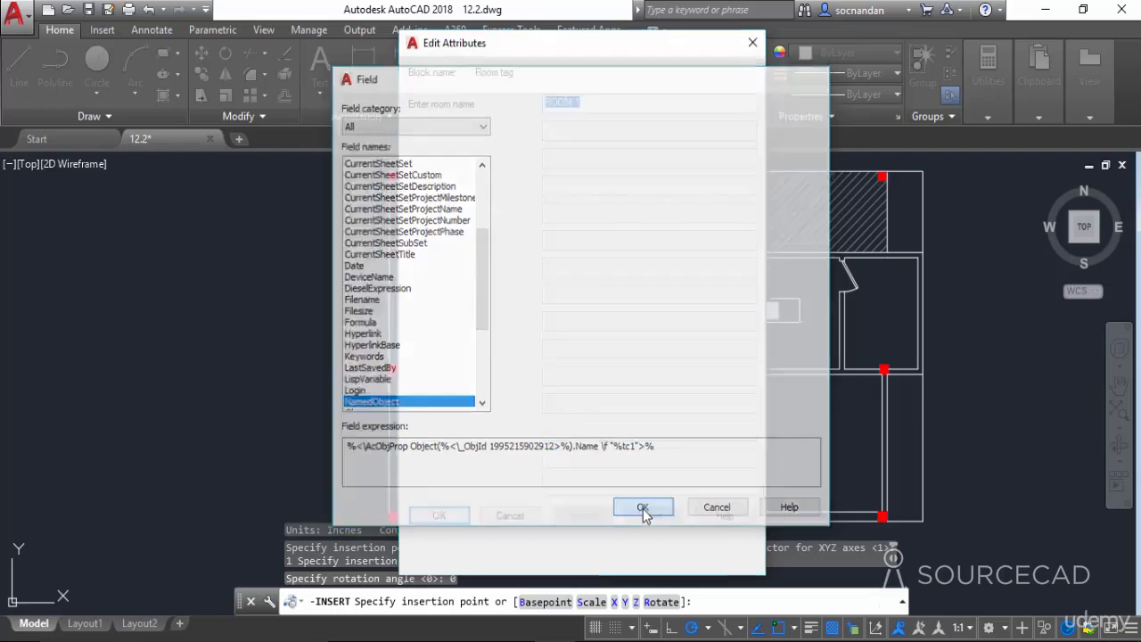
click(439, 515)
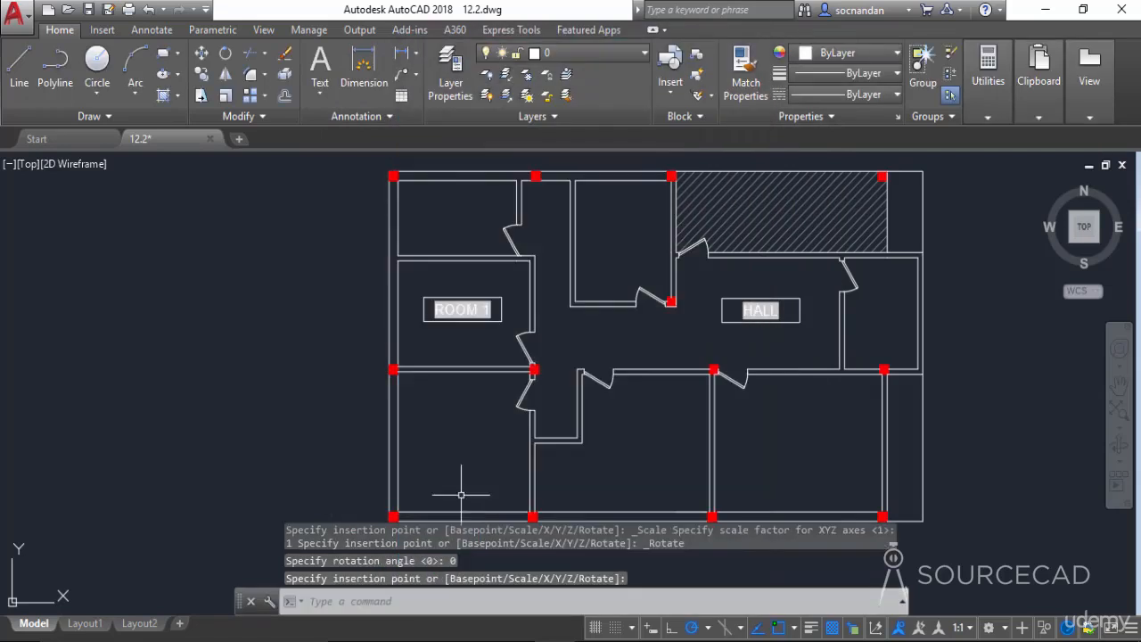
scroll(482, 306, up, 2)
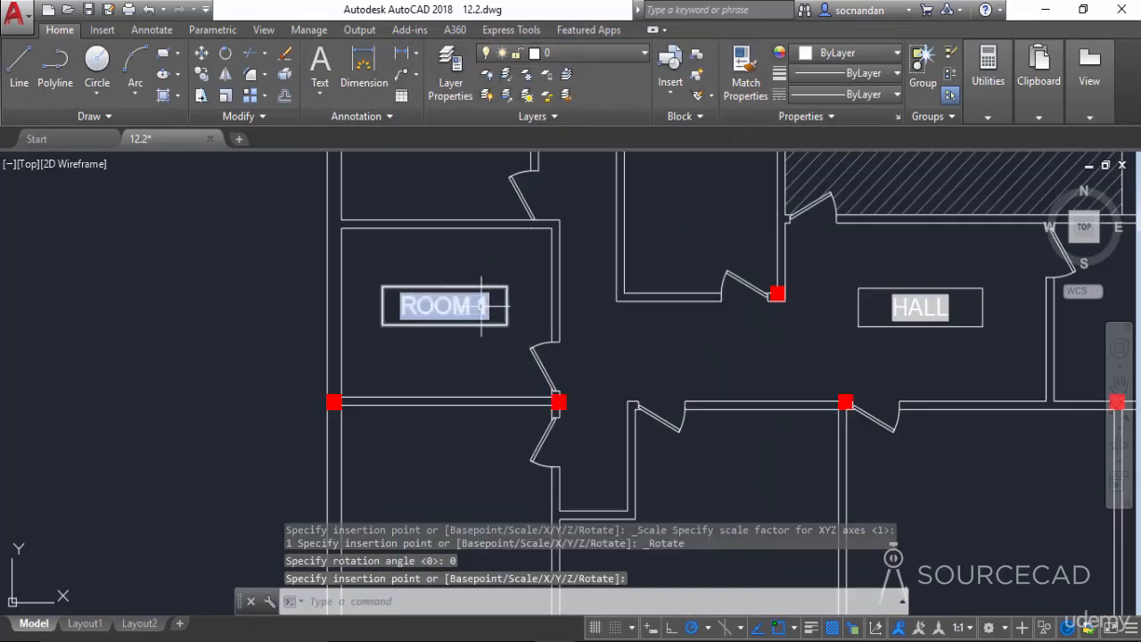
scroll(448, 387, down, 2)
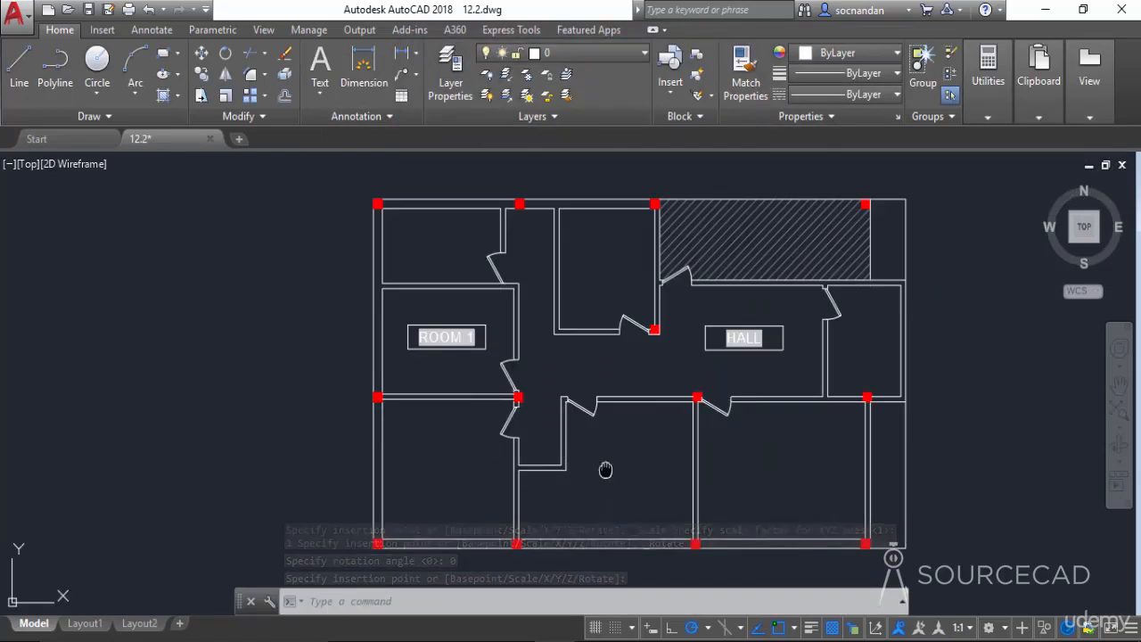
- Insert a Room tag block in the room directly below ROOM 1 and clear its default room name
middle_drag(605, 470, 588, 452)
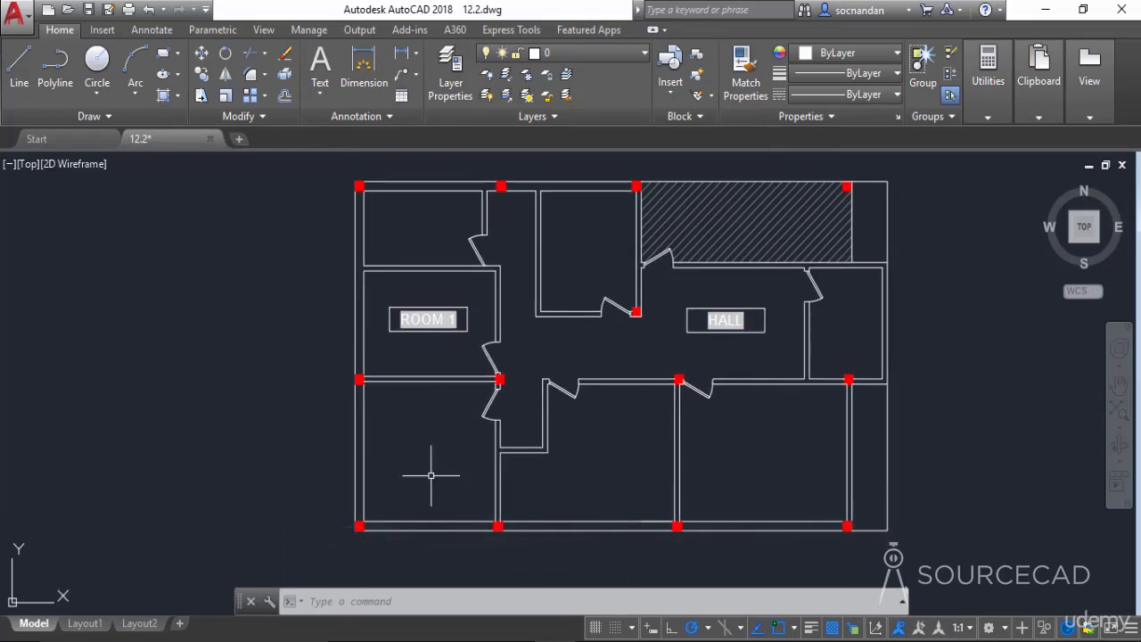
click(672, 100)
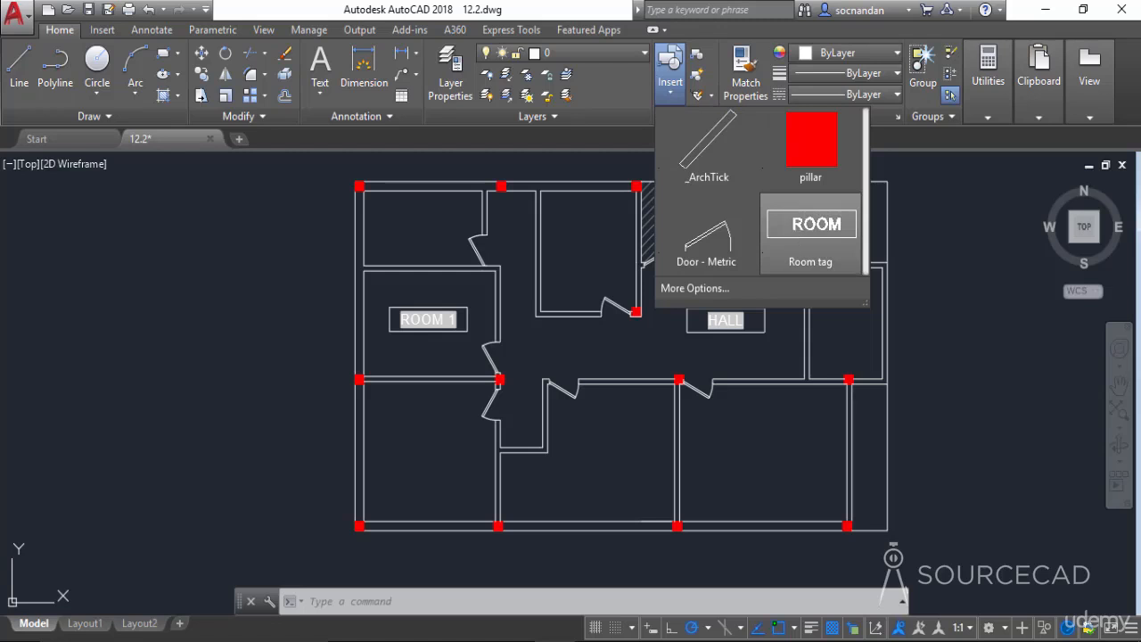
click(811, 230)
click(425, 453)
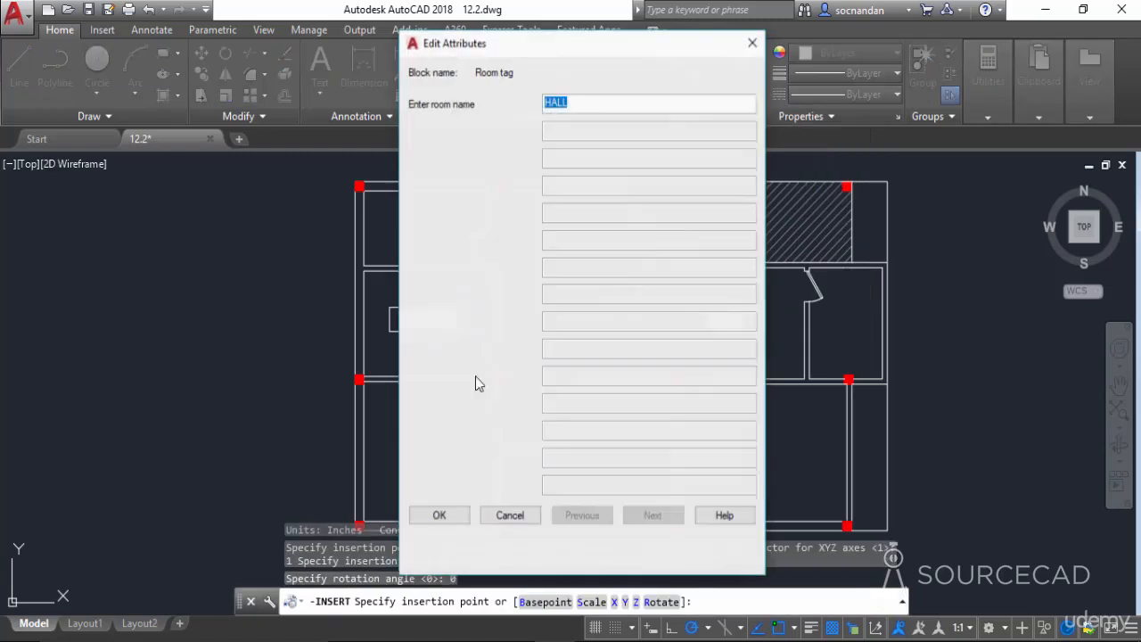
key(BackSpace)
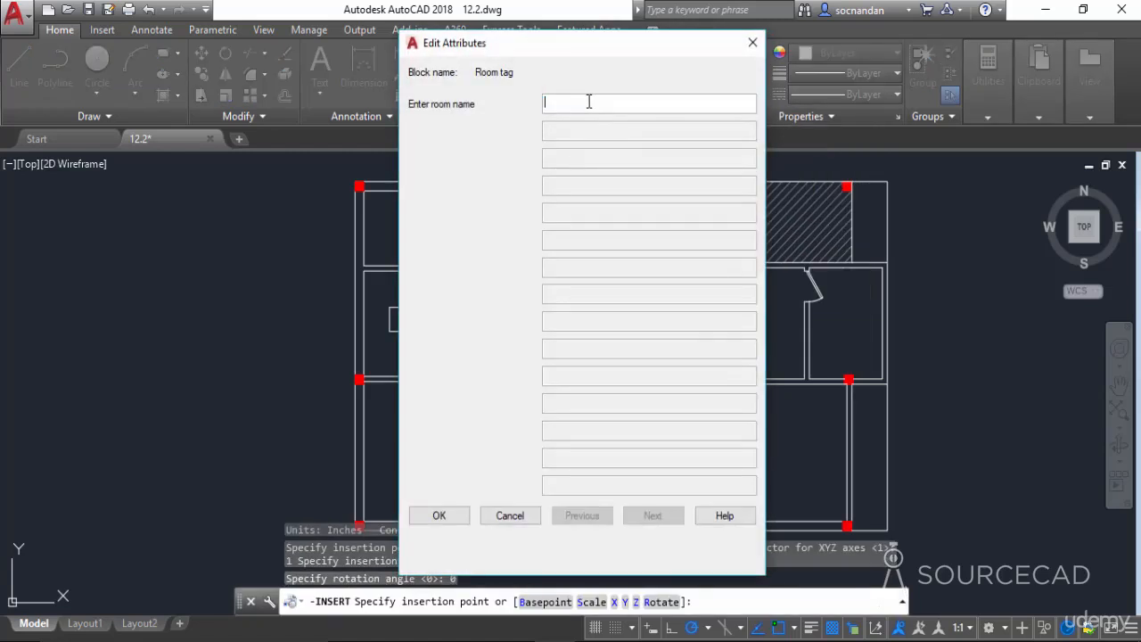
- Fill the tag's room name with a NamedObject field for the Kitchen view in Uppercase format and finish the insertion
right_click(588, 102)
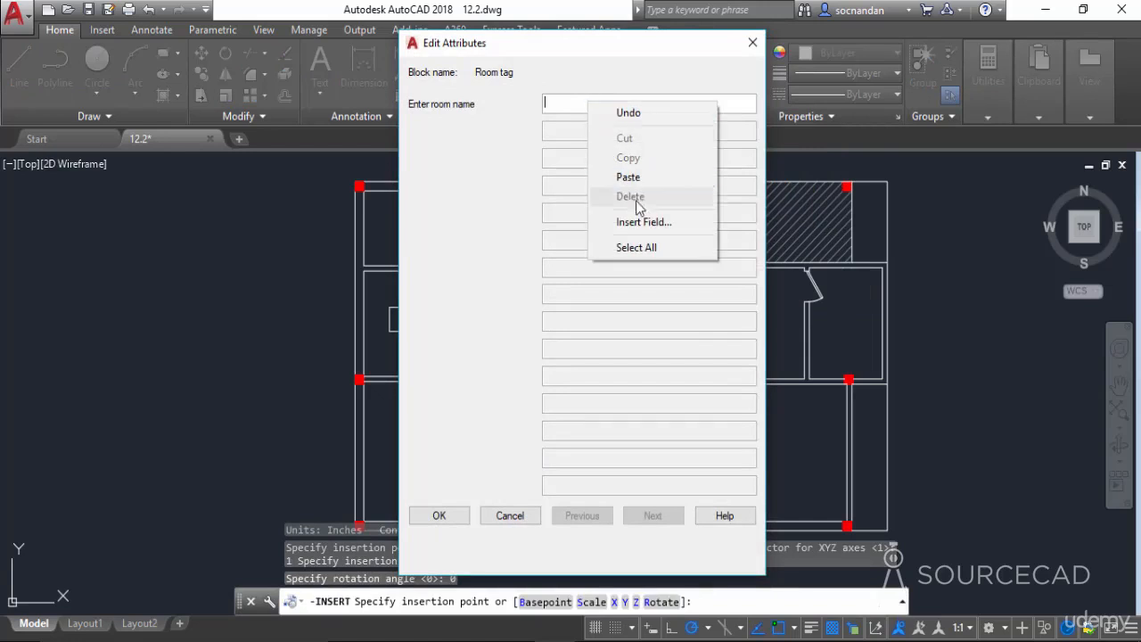
click(653, 226)
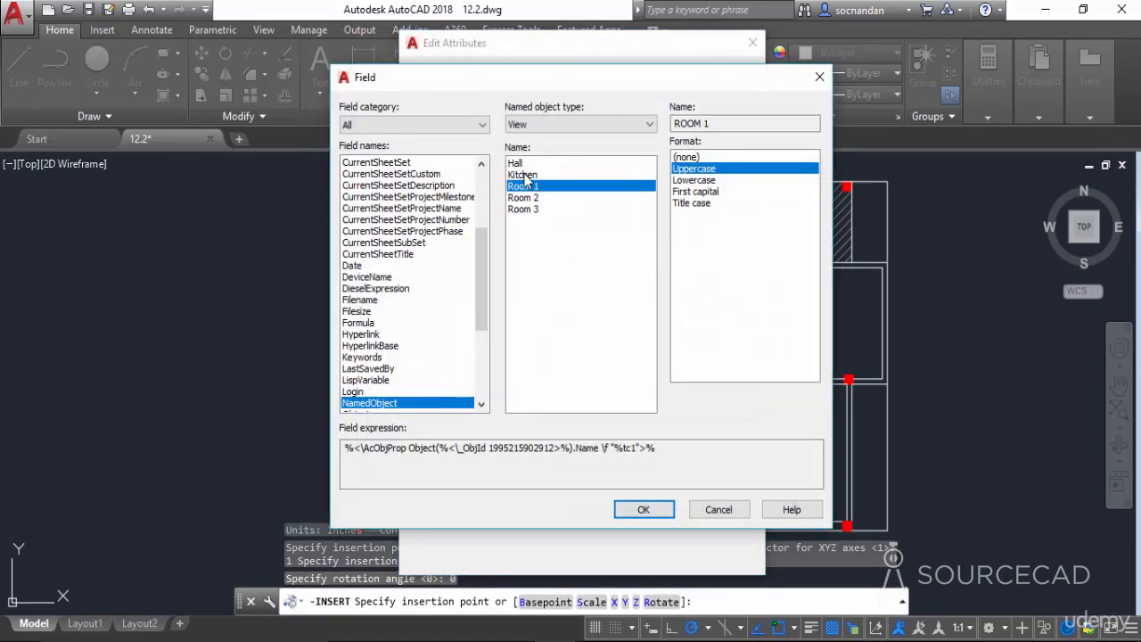
click(524, 176)
click(644, 509)
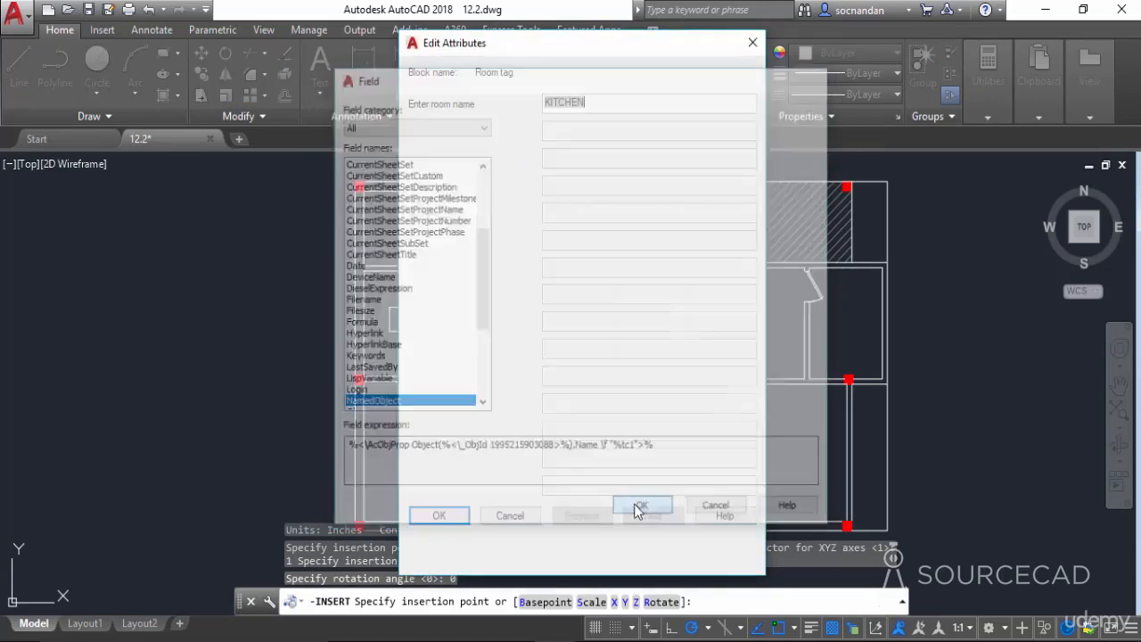
click(438, 515)
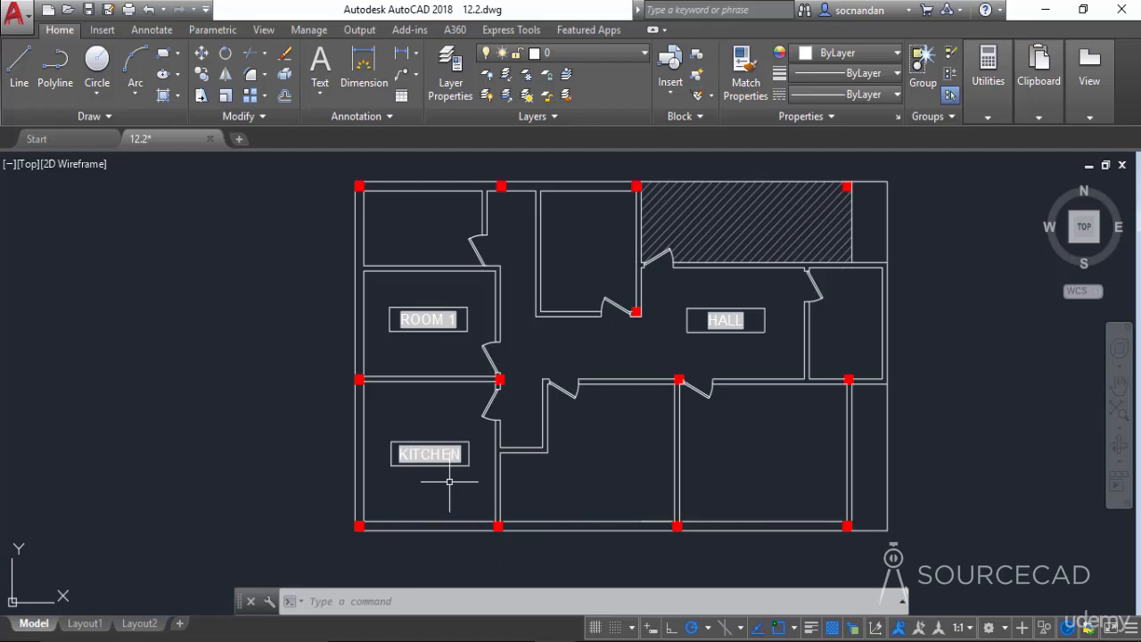
- In the View Manager, rename the Room 1 model view to a person's first name in possessive form followed by "Room", and apply the change
scroll(444, 477, up, 2)
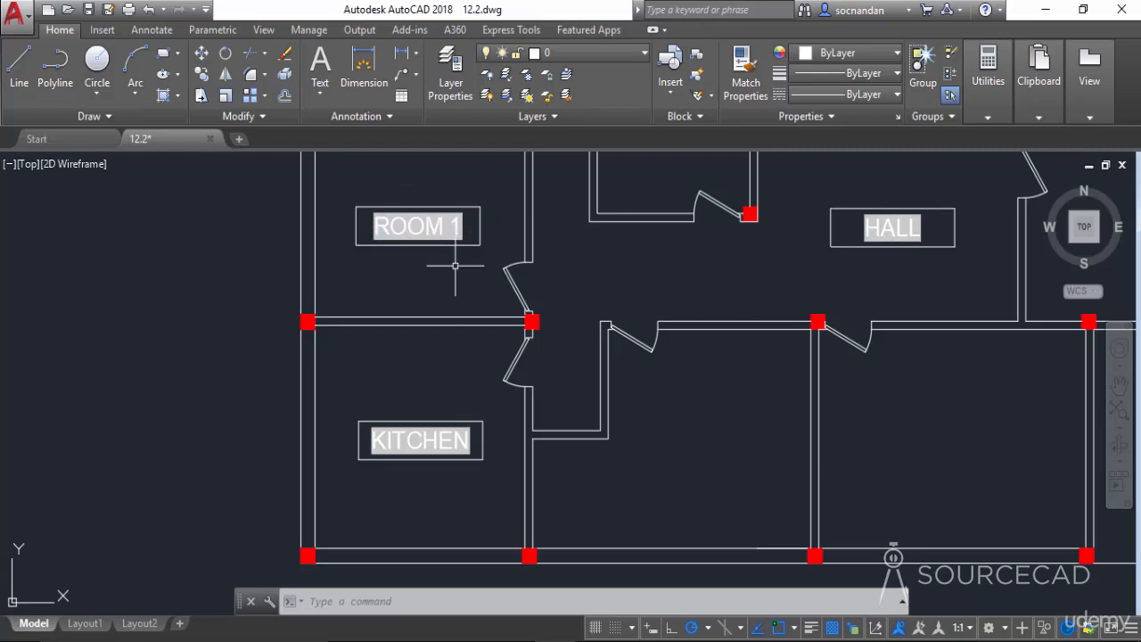
key(v)
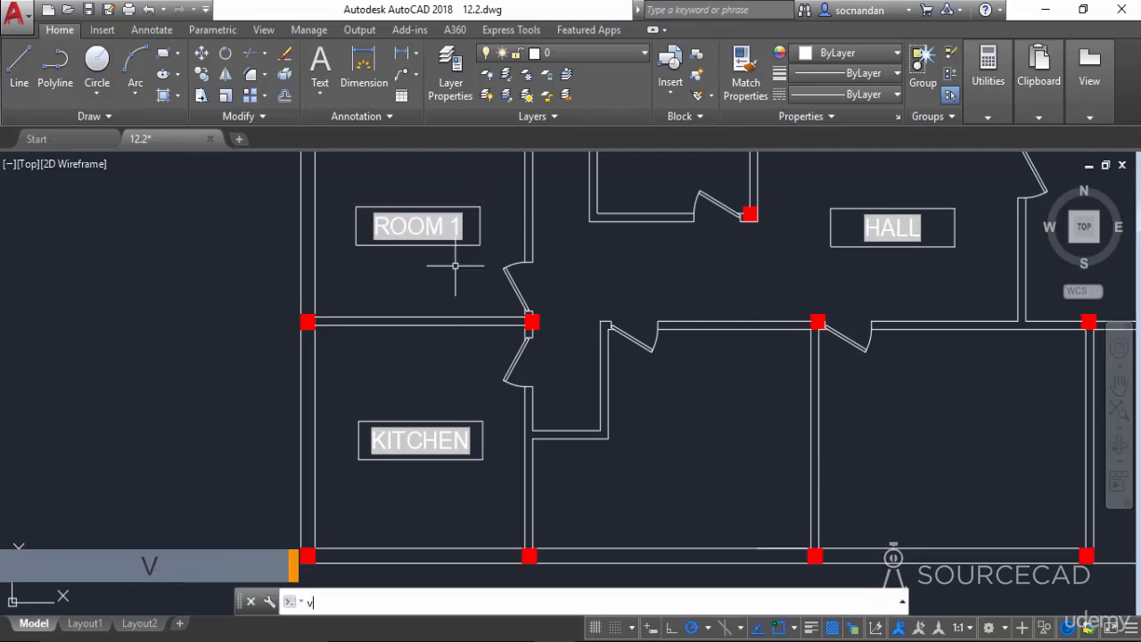
key(Return)
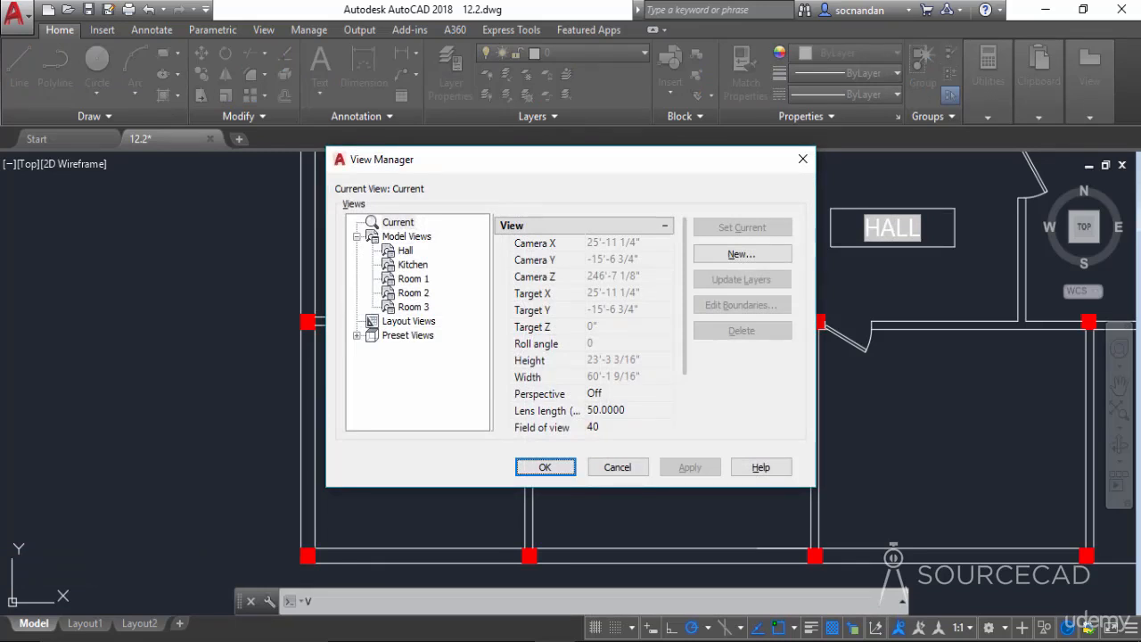
click(413, 279)
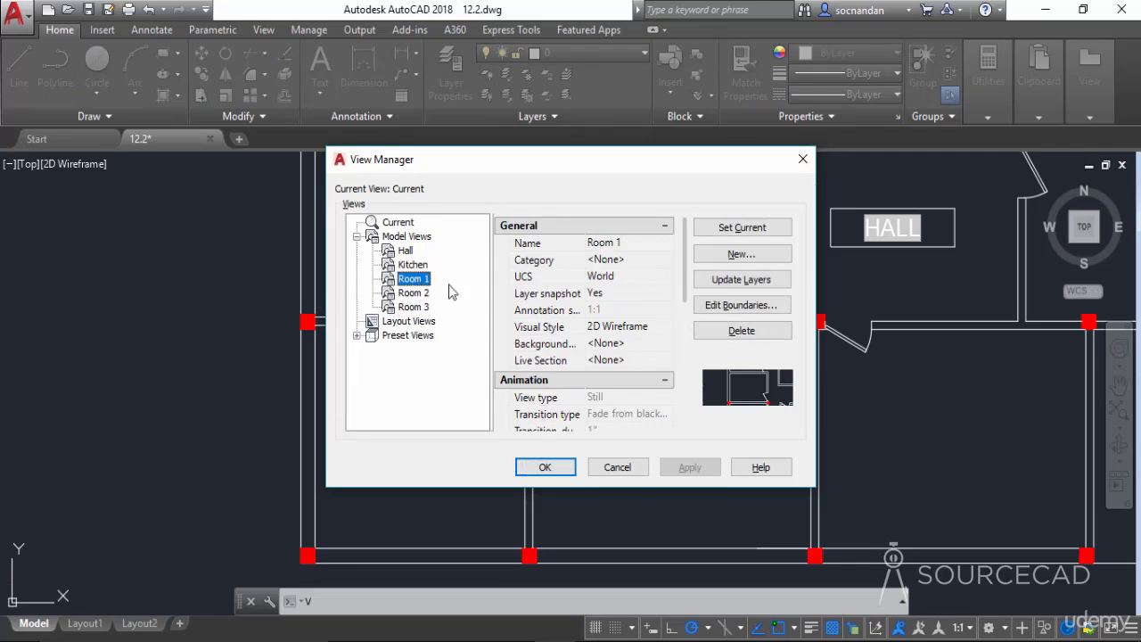
click(613, 243)
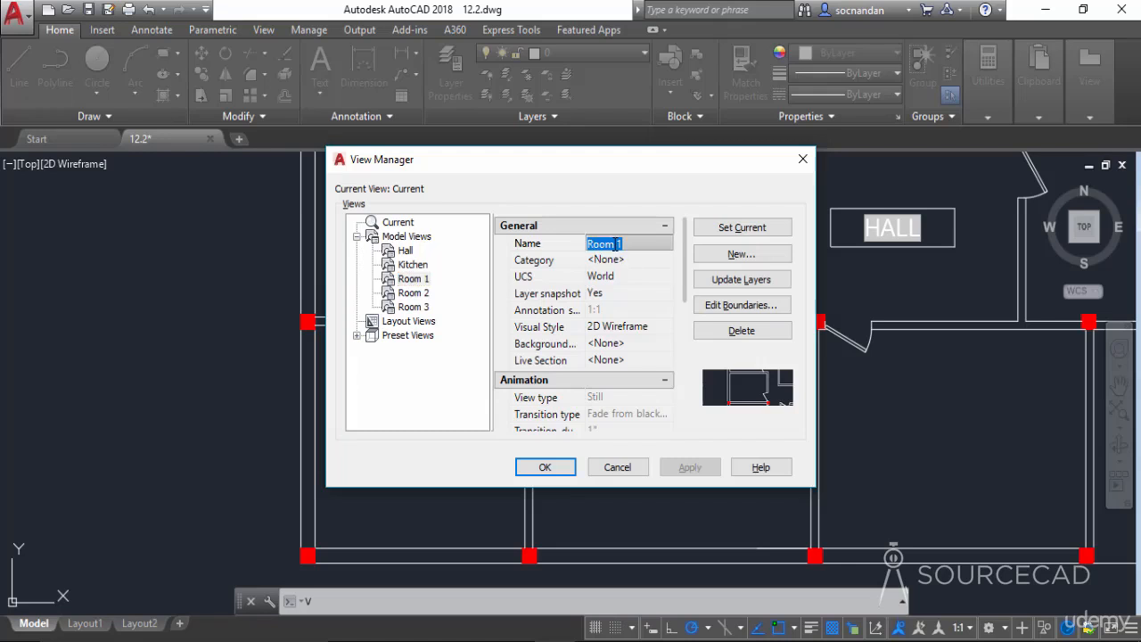
text(Amy's)
key(Return)
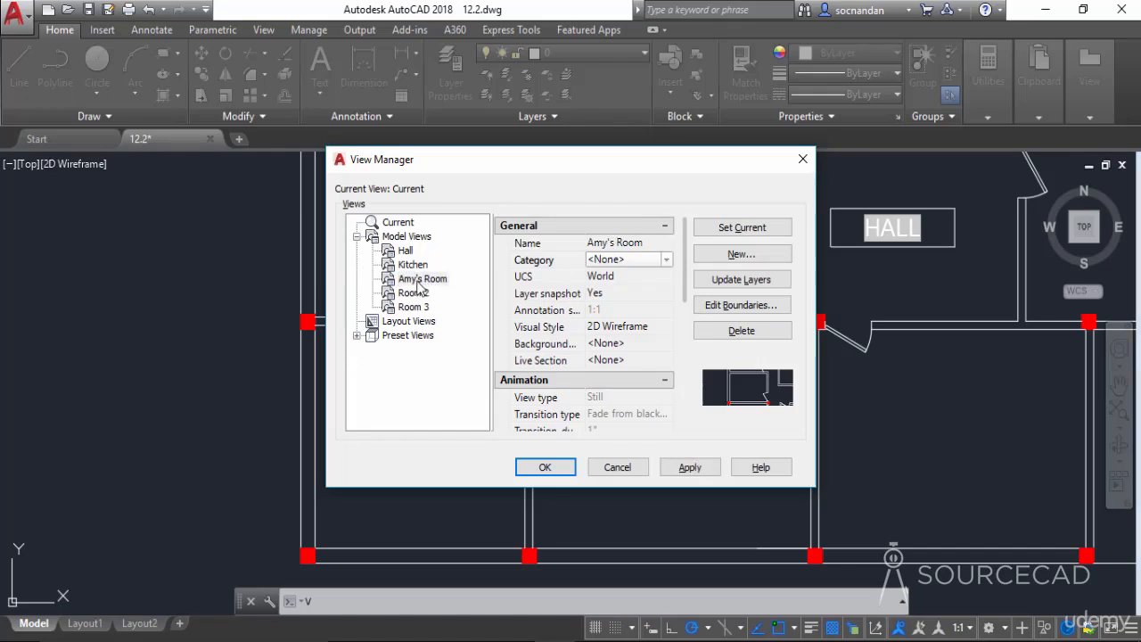
click(680, 468)
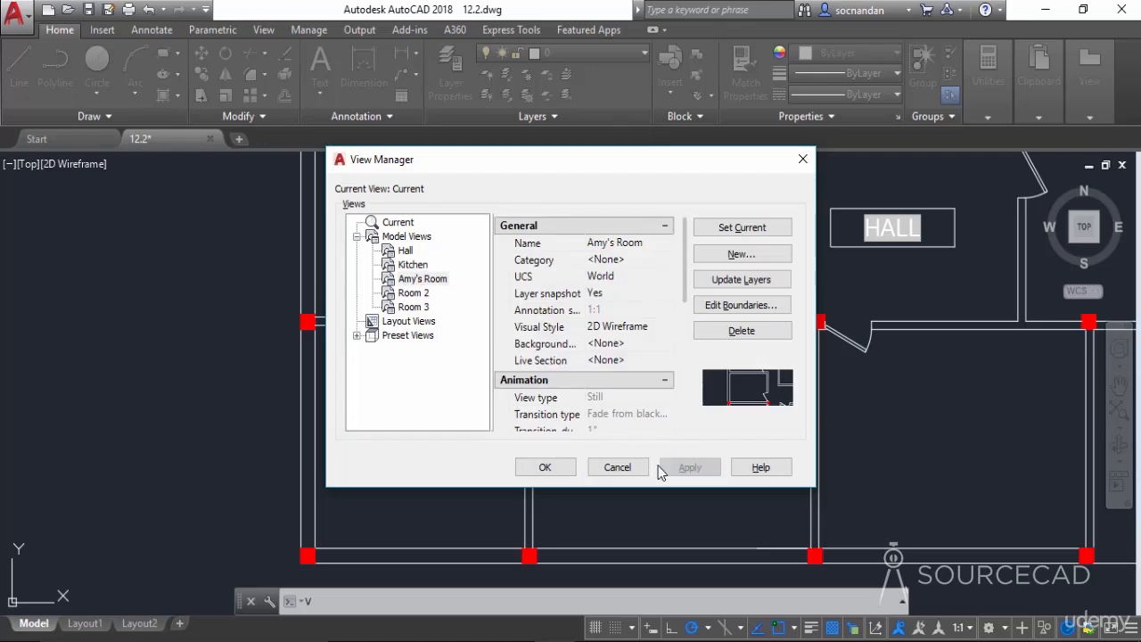
click(546, 468)
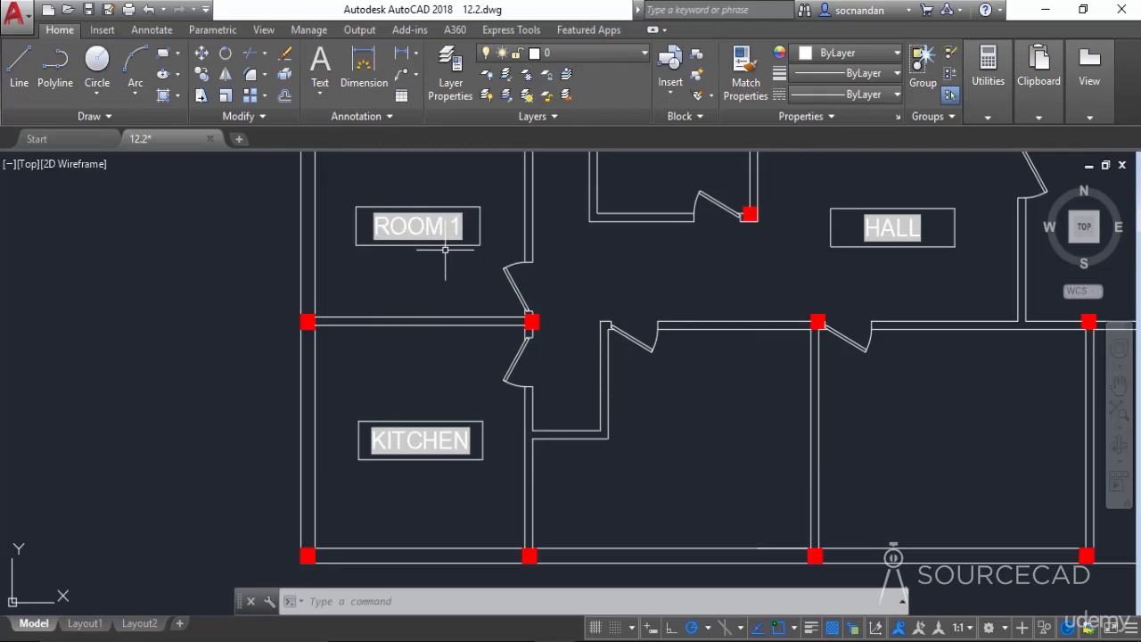
- Regenerate the whole drawing with REGENALL (REA) to update the room tag fields
text(rea)
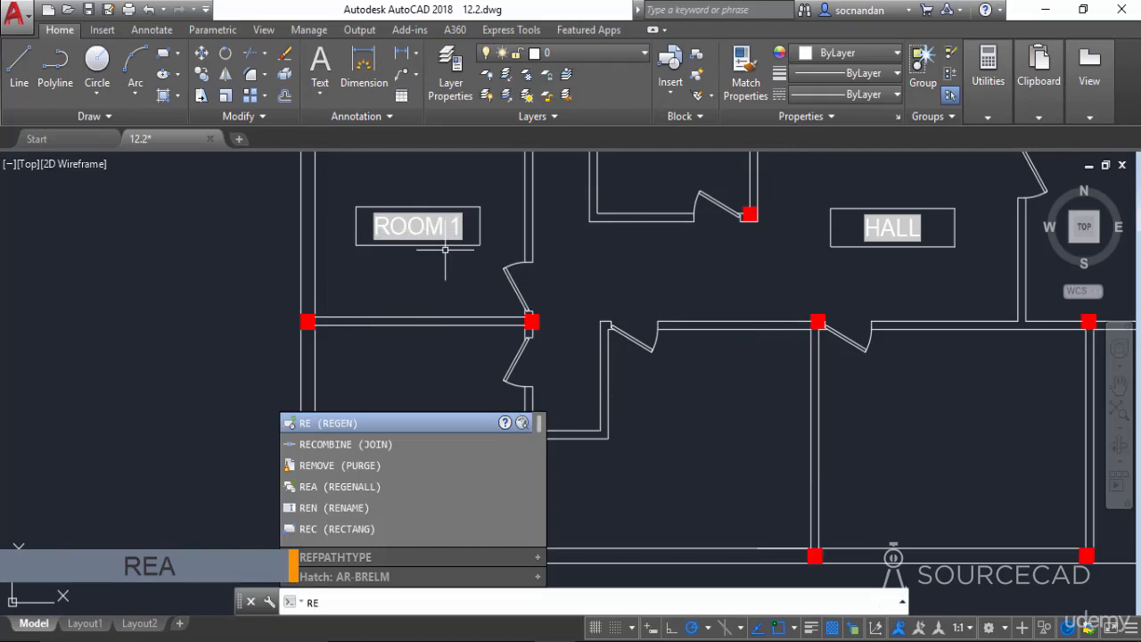
text(A)
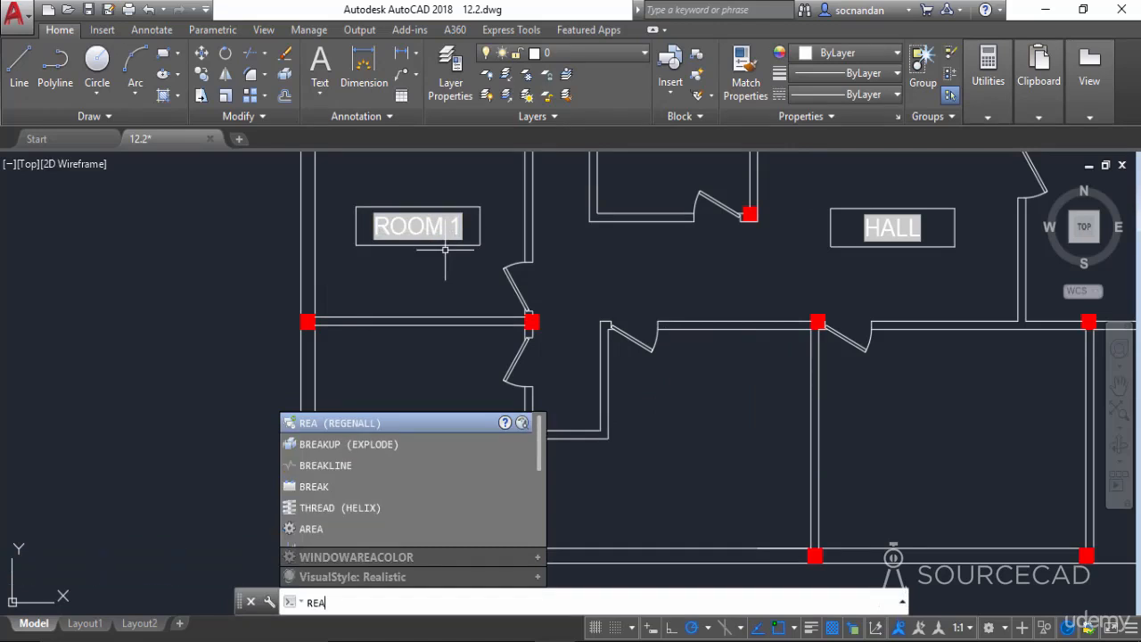
key(Return)
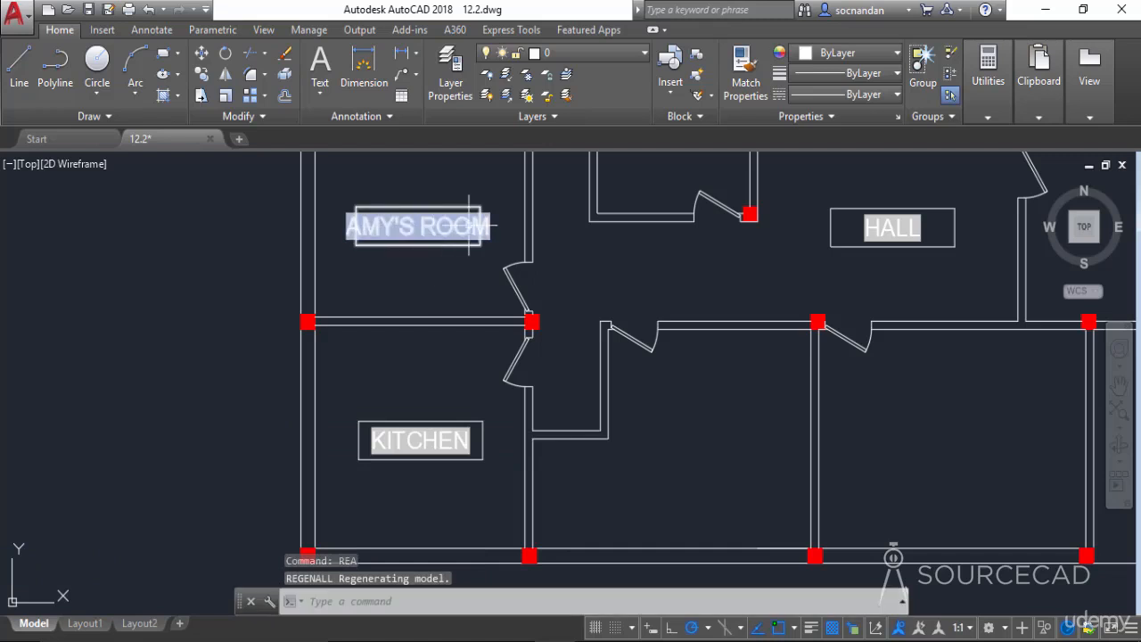
scroll(475, 227, down, 4)
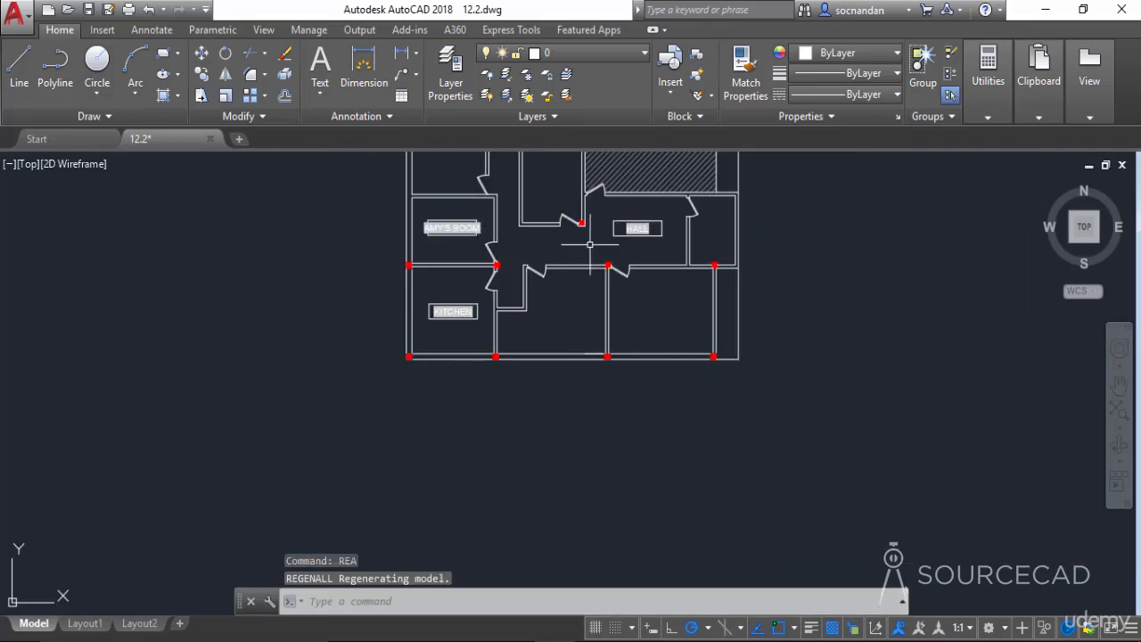
middle_drag(586, 247, 562, 346)
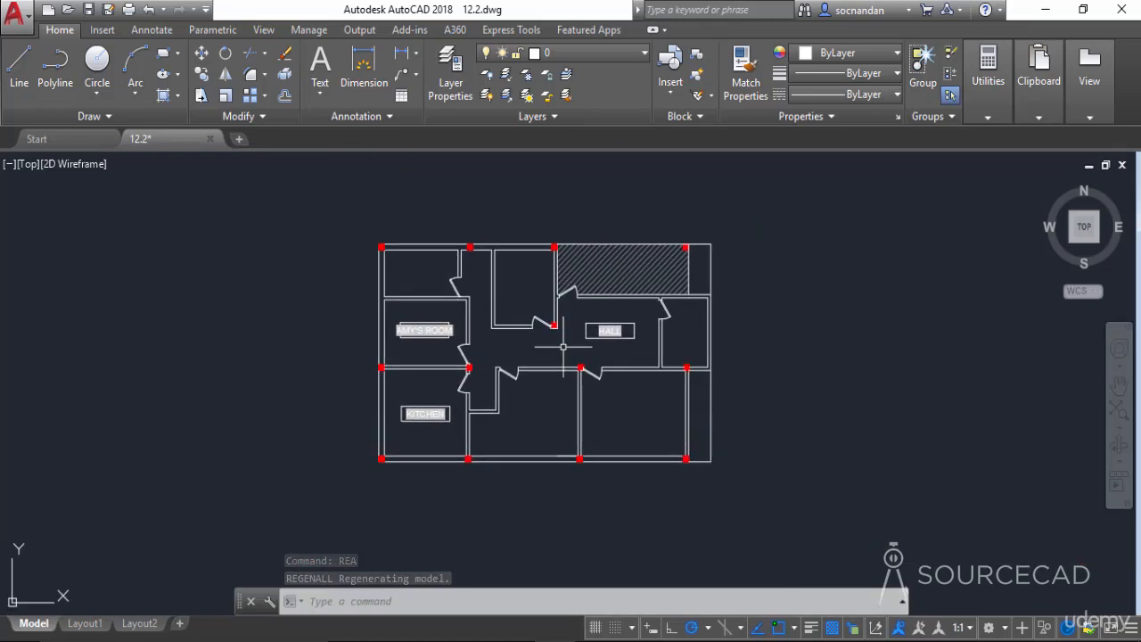